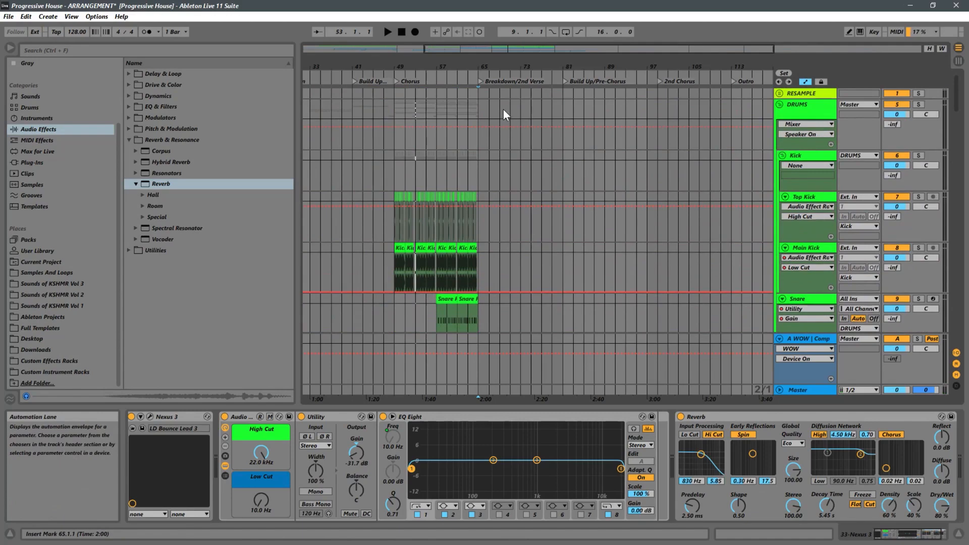
- Solo the 32 Grand Piano track, with its clips in the Breakdown/2nd Verse section in view
left_click(479, 96)
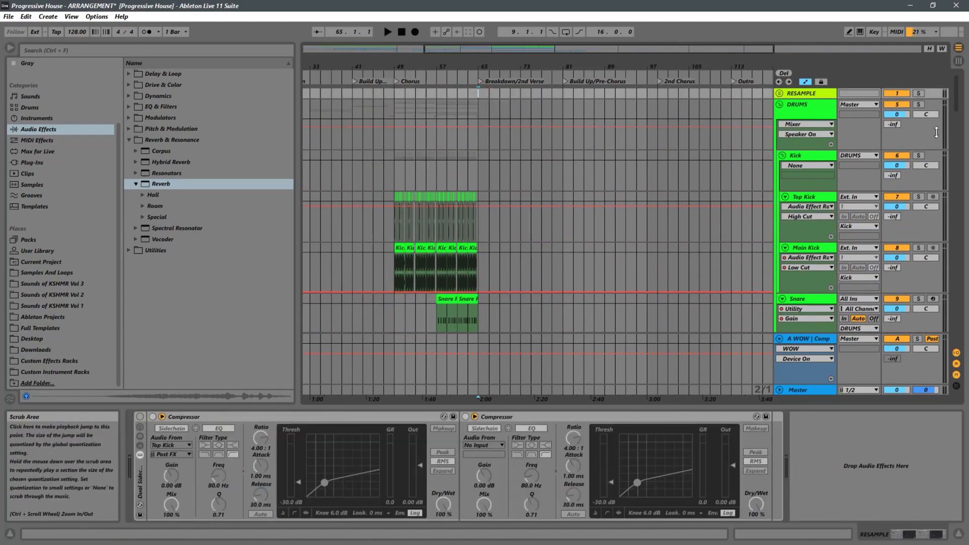
left_click_drag(958, 86, 954, 234)
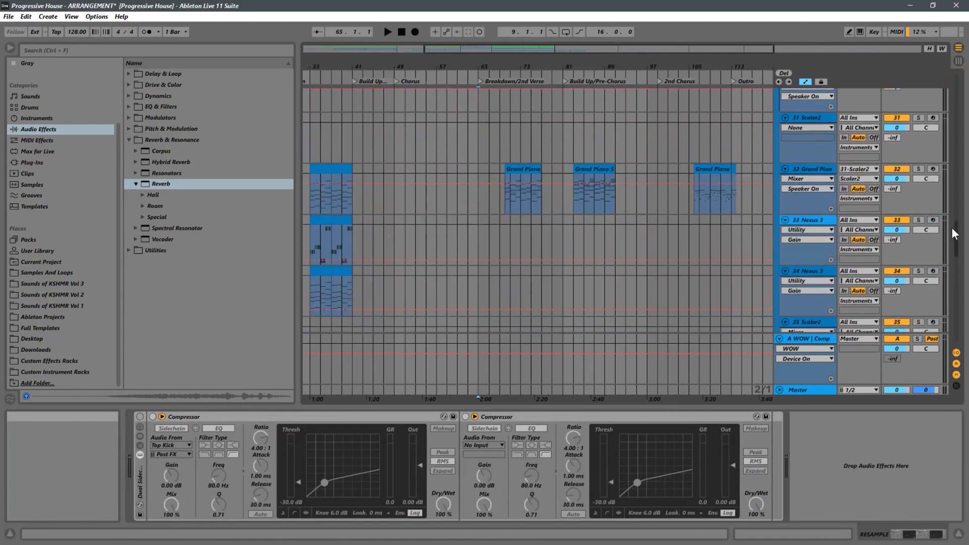
left_click_drag(744, 167, 495, 177)
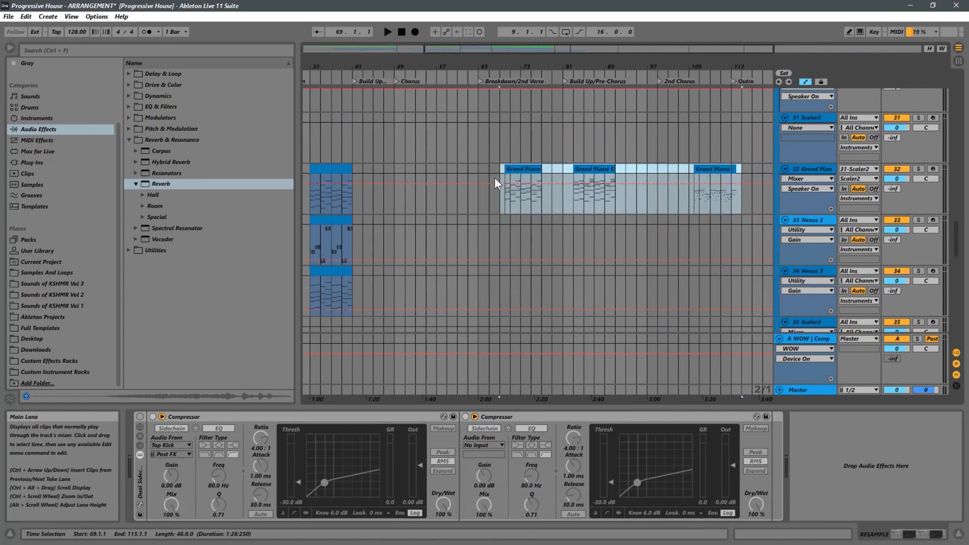
left_click(501, 205)
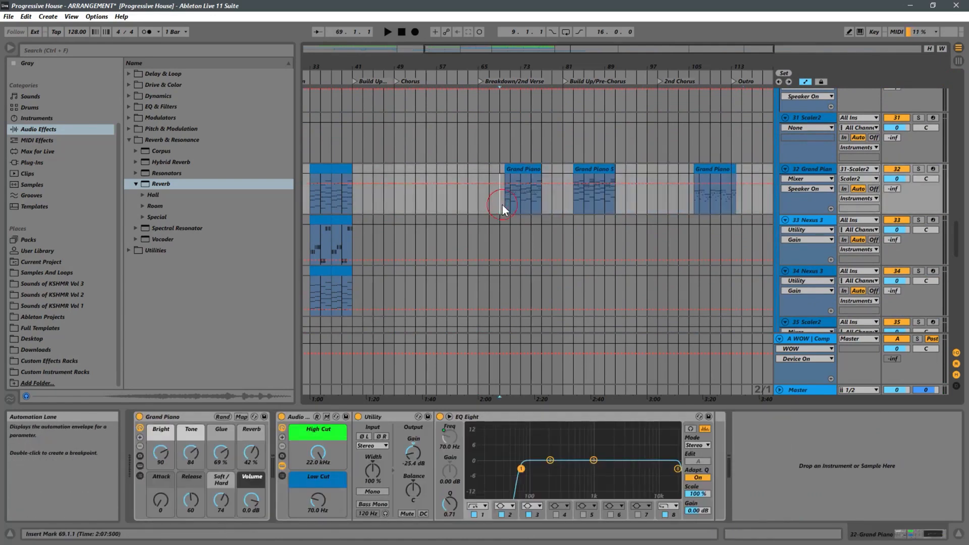
key("plus")
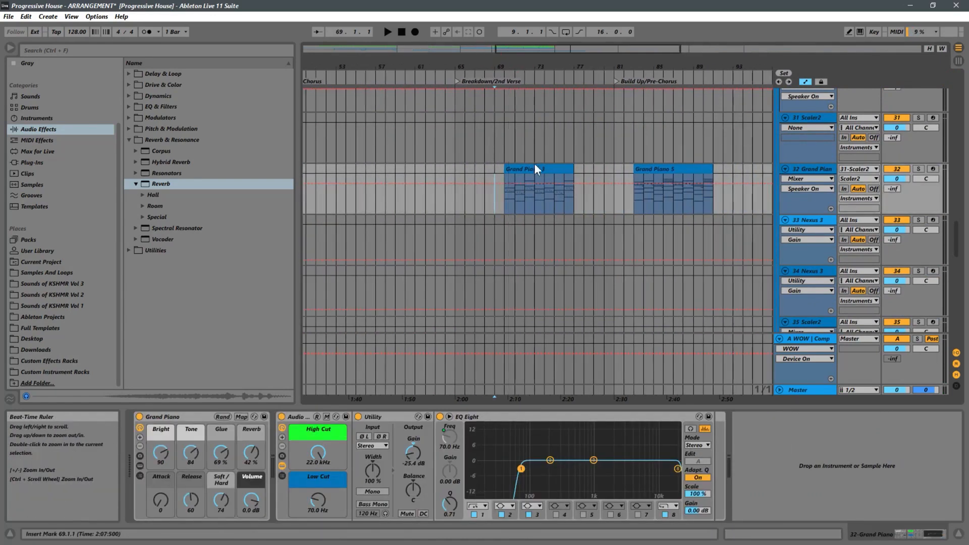
left_click(917, 170)
- Play back the Grand Piano clip at bar 70 in the Breakdown/2nd Verse, then delete that clip
key("space")
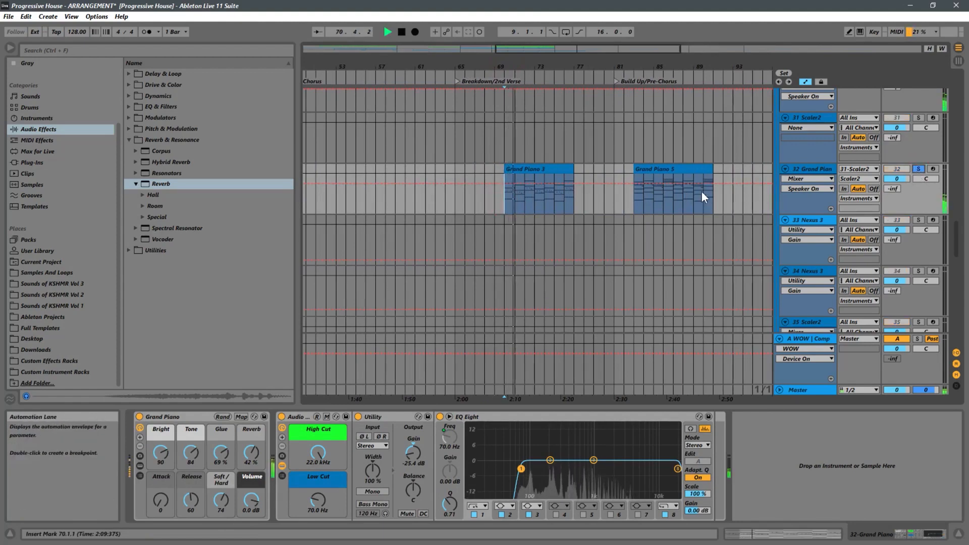
key("space")
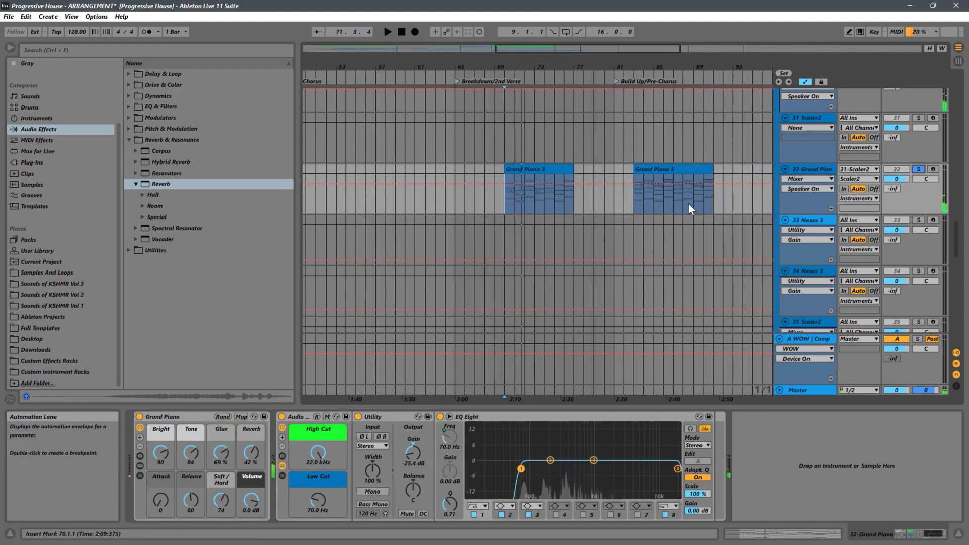
left_click(558, 168)
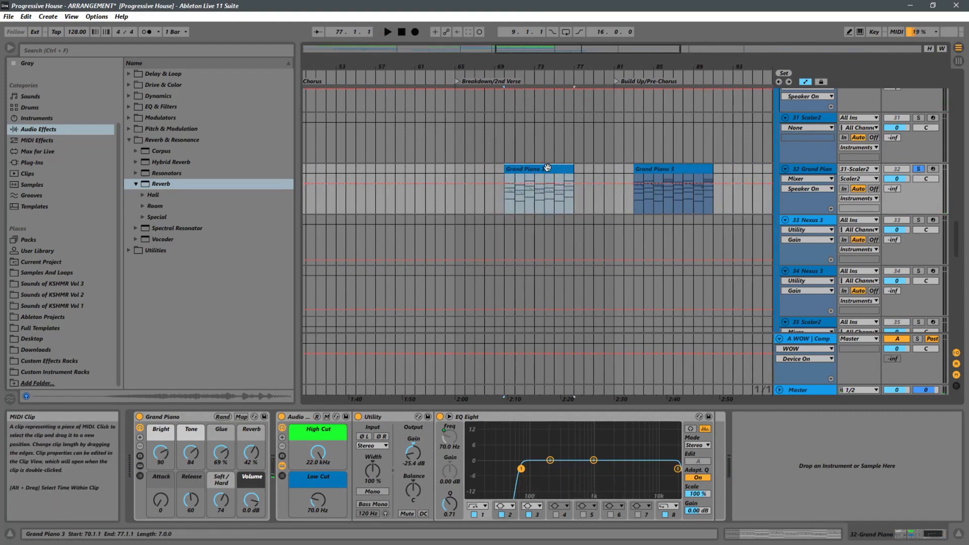
key("Delete")
- Audition the Grand Piano 5 clip starting at bar 83 in the Build Up/Pre-Chorus section, then stop playback
left_click(633, 199)
key("space")
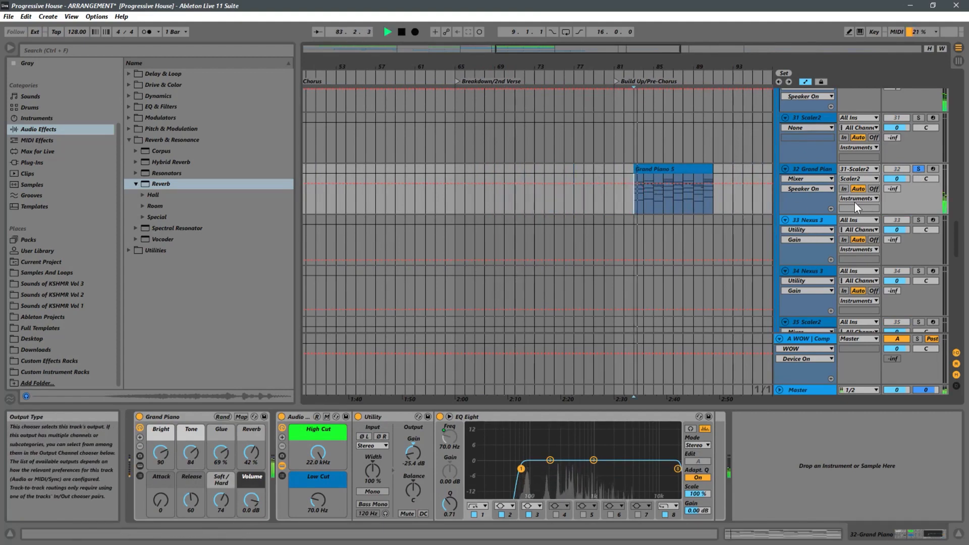
left_click_drag(697, 67, 624, 76)
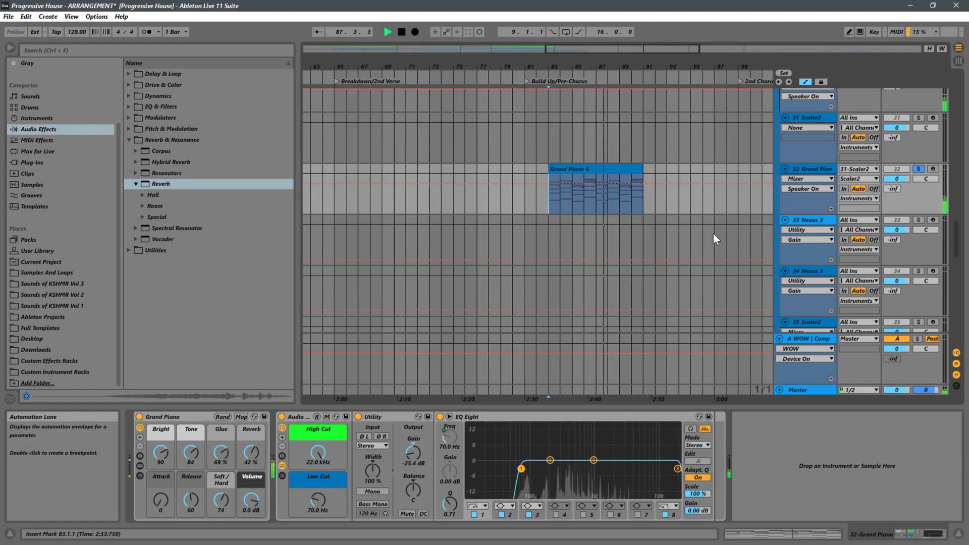
left_click_drag(538, 64, 547, 42)
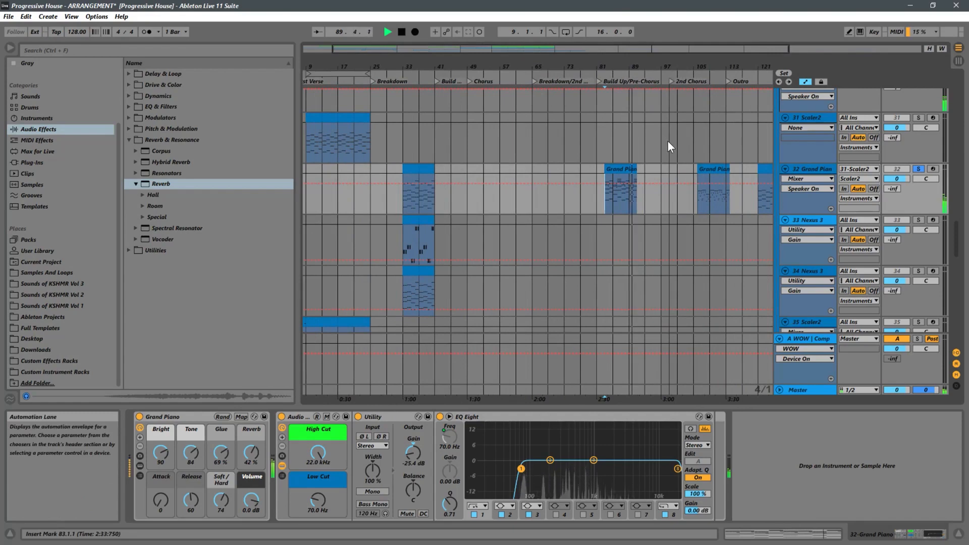
left_click(532, 163)
key("space")
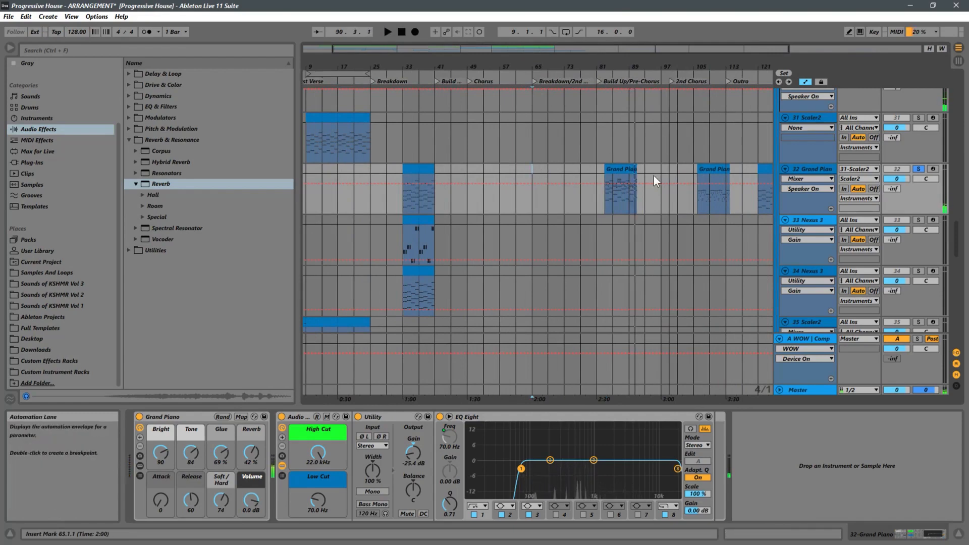
- Play back the Grand Piano clip at bar 106 in the 2nd Chorus and delete it
left_click(612, 168)
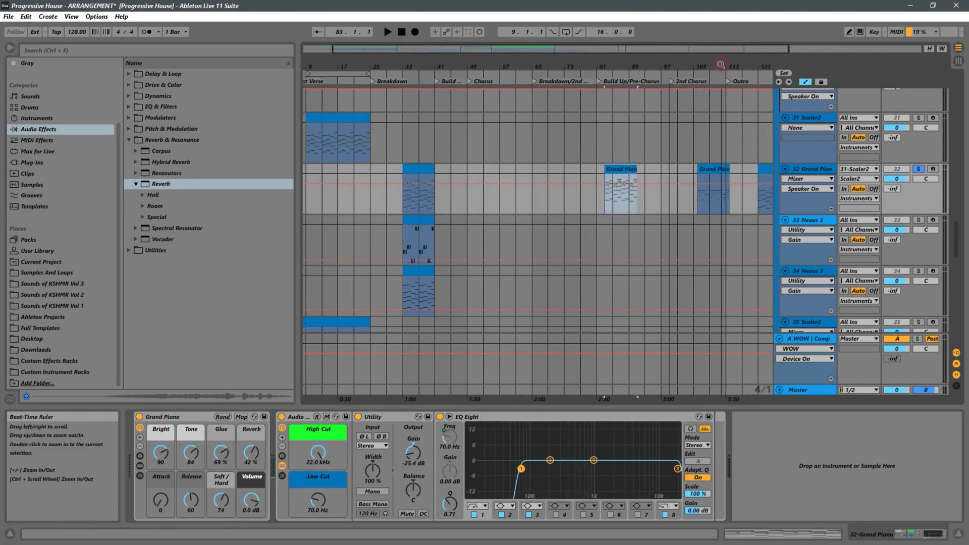
left_click_drag(721, 66, 536, 55)
left_click_drag(755, 173, 618, 177)
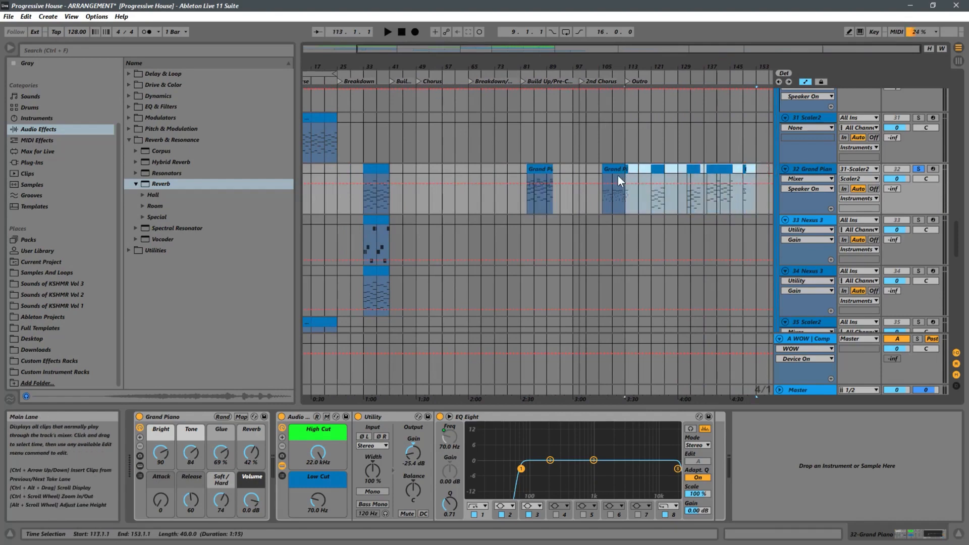
left_click(603, 201)
key("space")
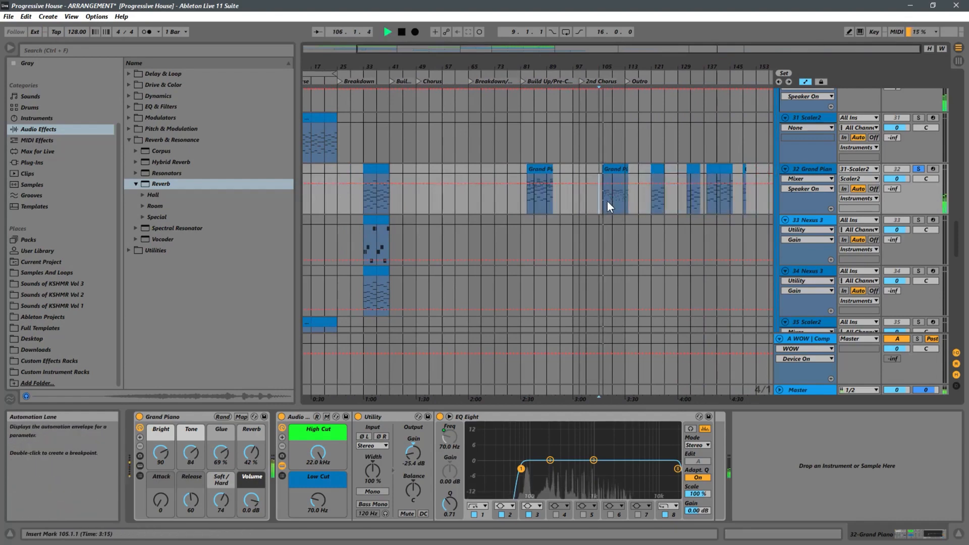
left_click_drag(647, 66, 553, 135)
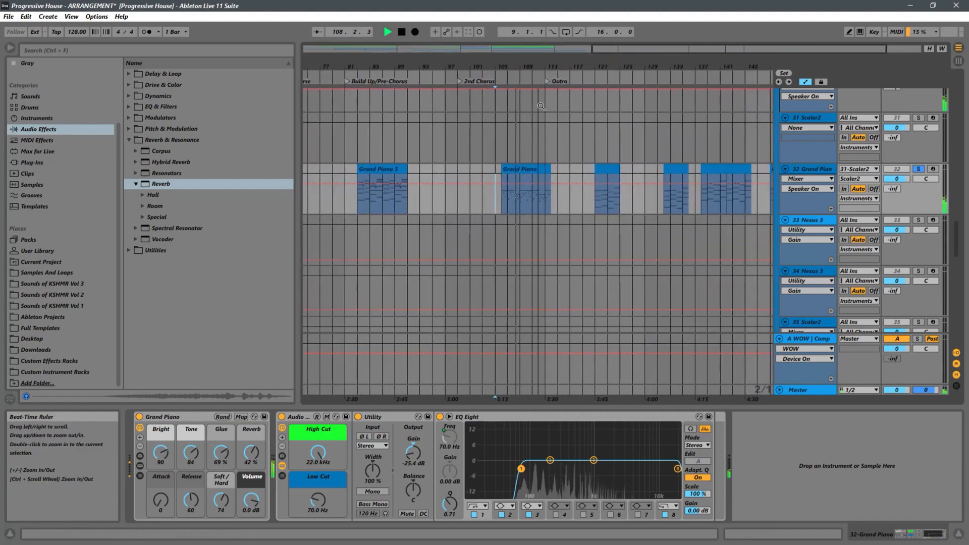
left_click(540, 169)
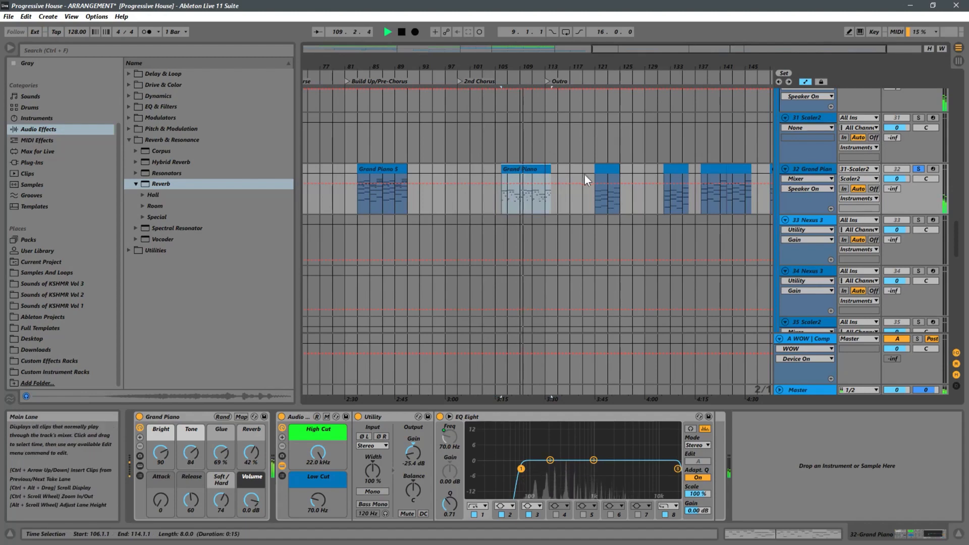
key("Delete")
- Listen briefly from bar 121, then delete all Grand Piano clips between bars 115 and 155
left_click(593, 208)
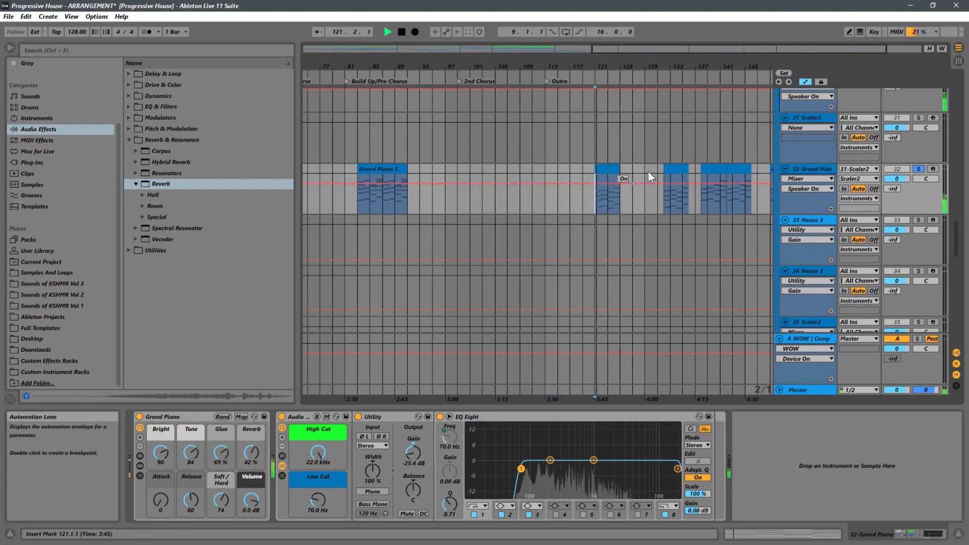
key("space")
left_click_drag(645, 66, 633, 51)
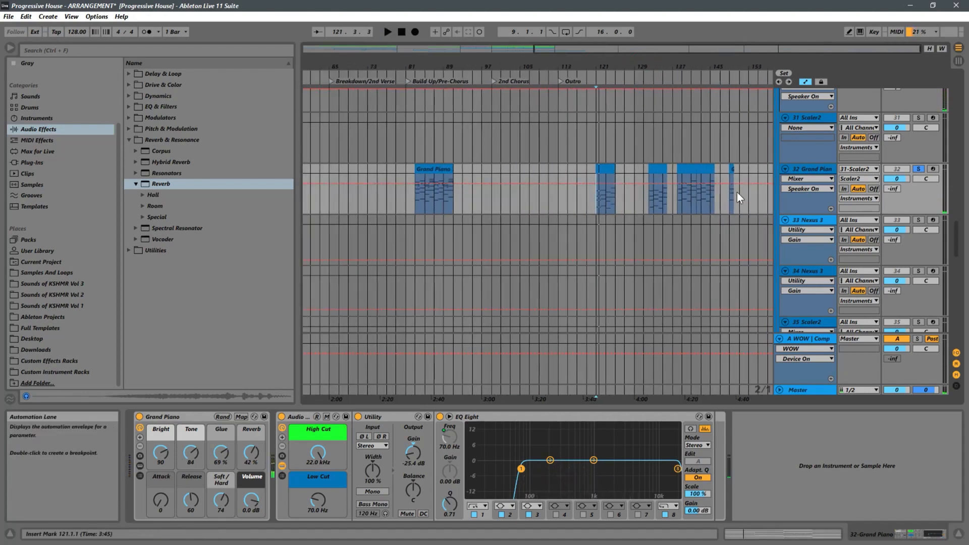
left_click_drag(758, 197, 571, 162)
key("Delete")
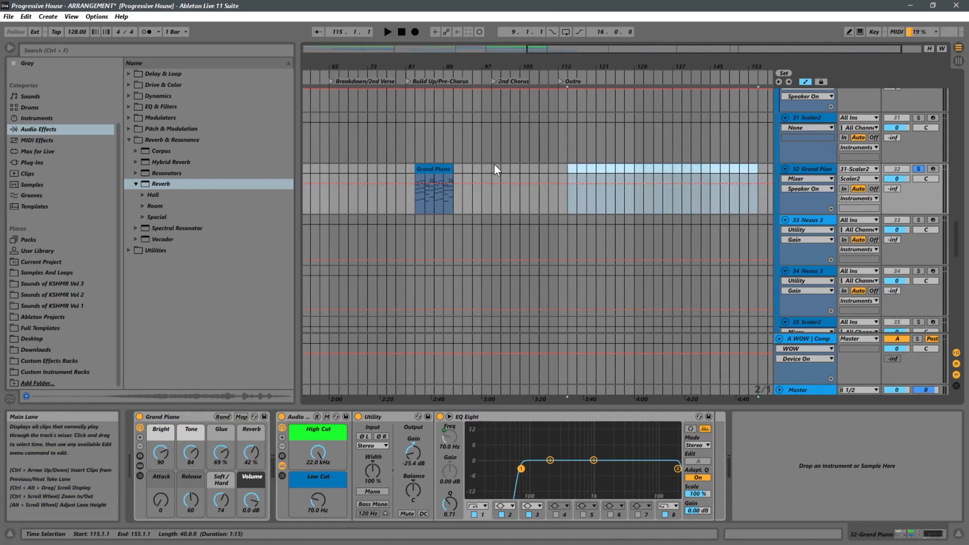
- Move the Grand Piano 5 clip to start at bar 75 and deactivate it at its full eight-bar length
left_click(427, 169)
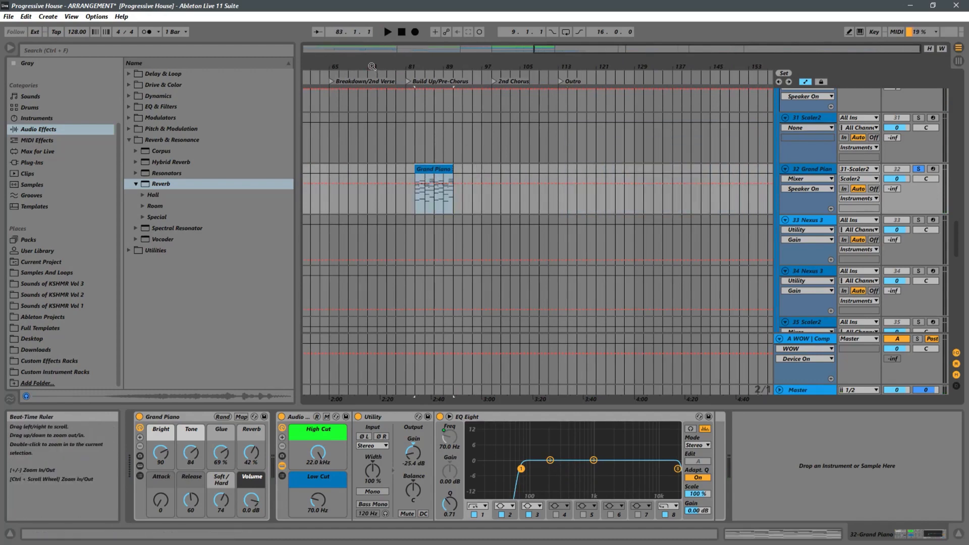
left_click_drag(404, 64, 586, 57)
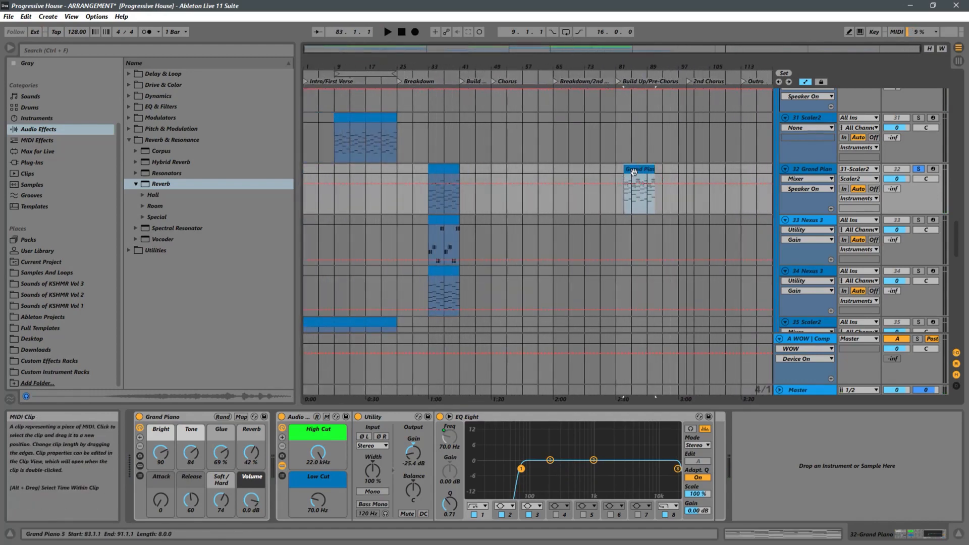
left_click_drag(637, 173, 610, 184)
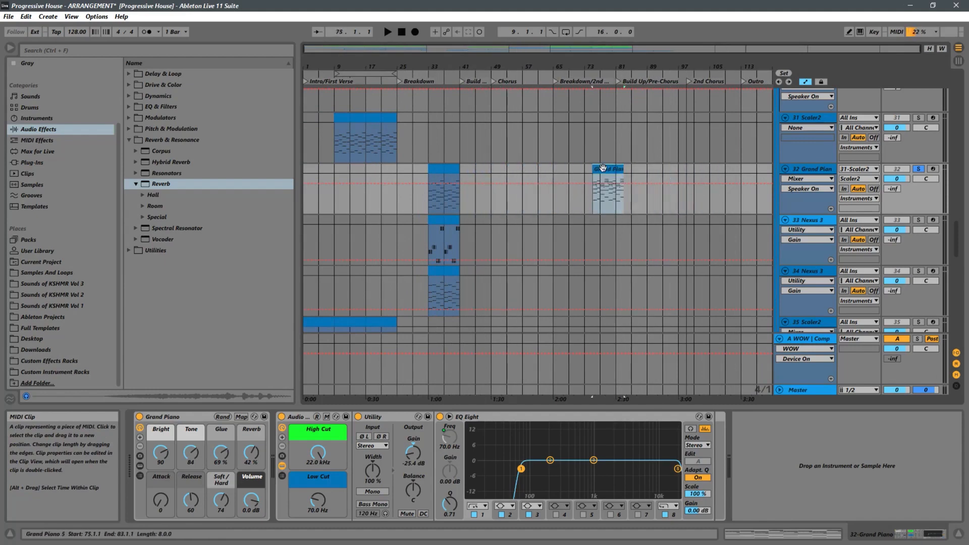
left_click(609, 166)
left_click(653, 170)
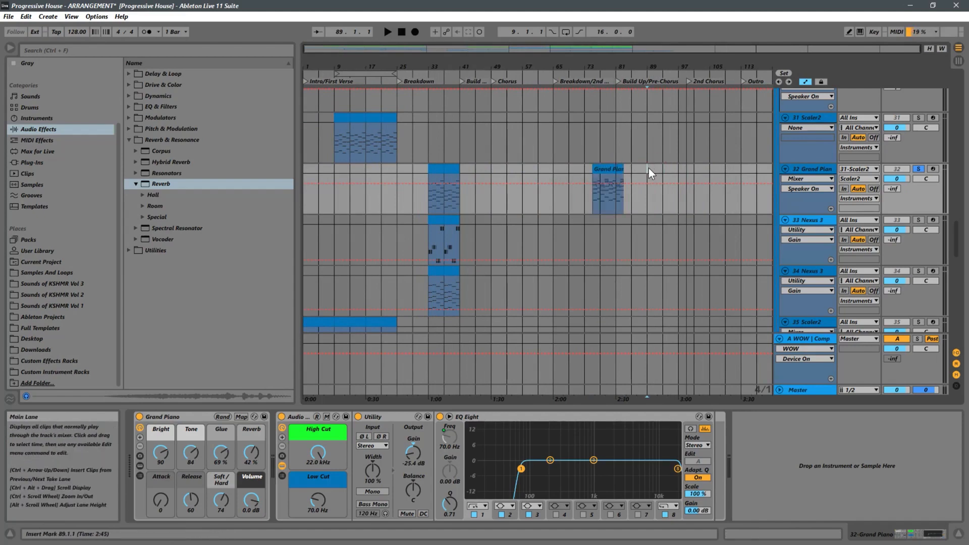
left_click_drag(594, 168, 599, 168)
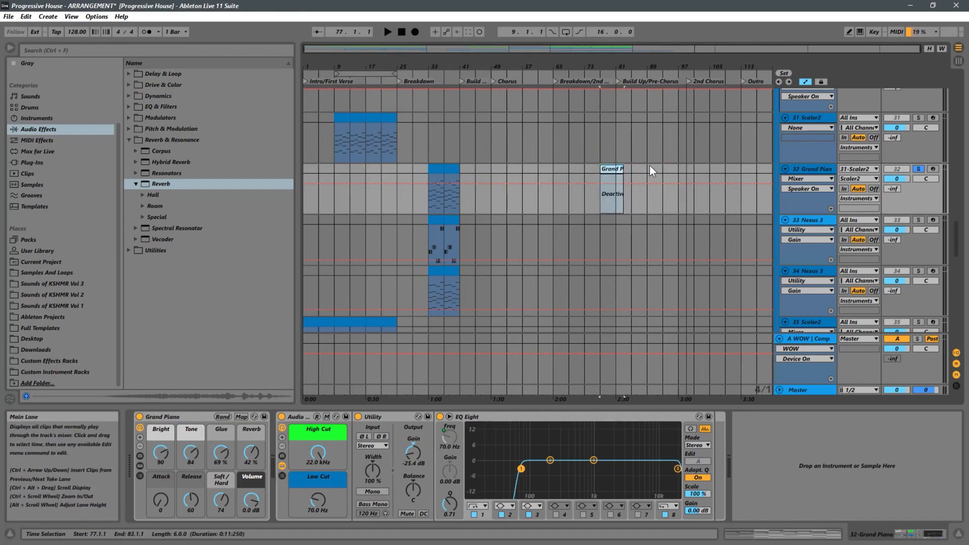
key("ctrl+z")
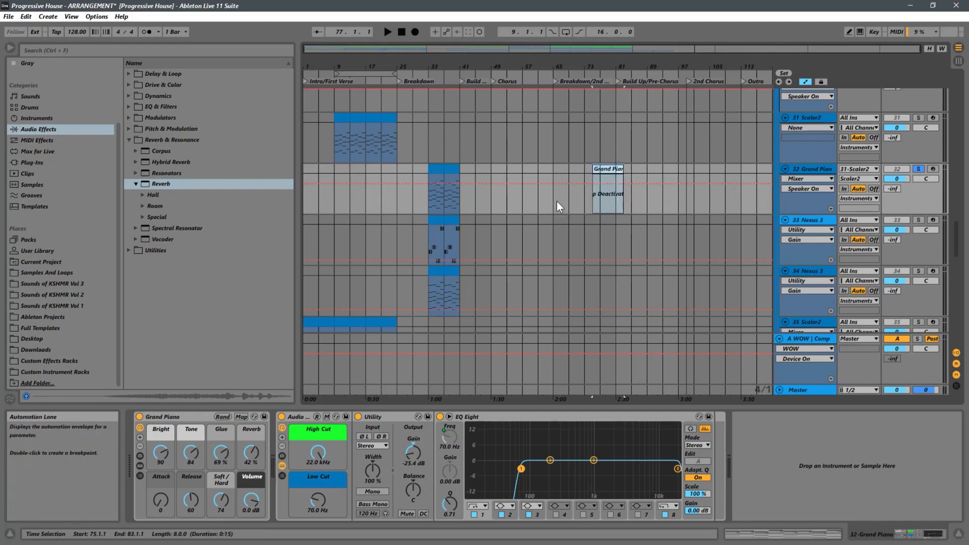
- Set the loop region to start at bar 25 and span 40 bars, from the Breakdown through the Chorus
scroll(564, 203, "up", 10)
scroll(572, 203, "up", 5)
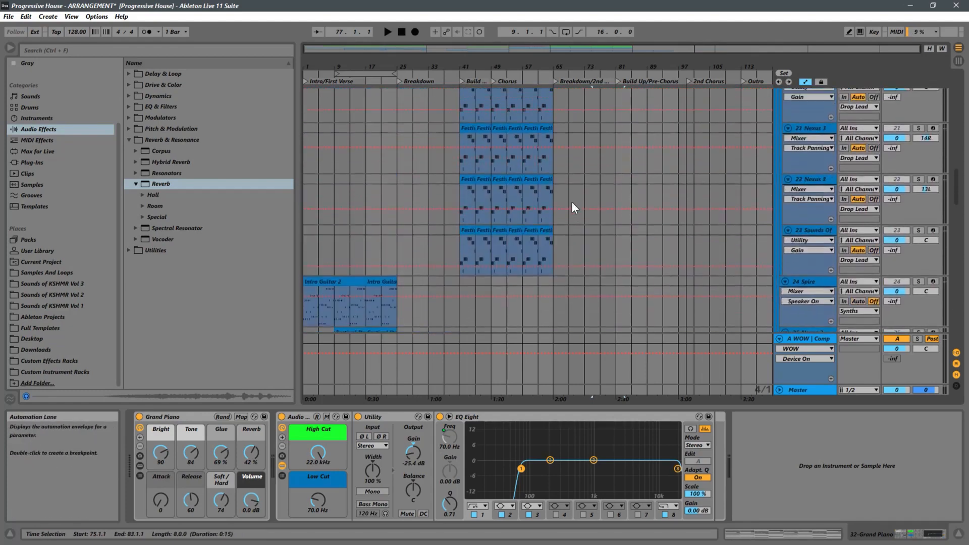
left_click(553, 142)
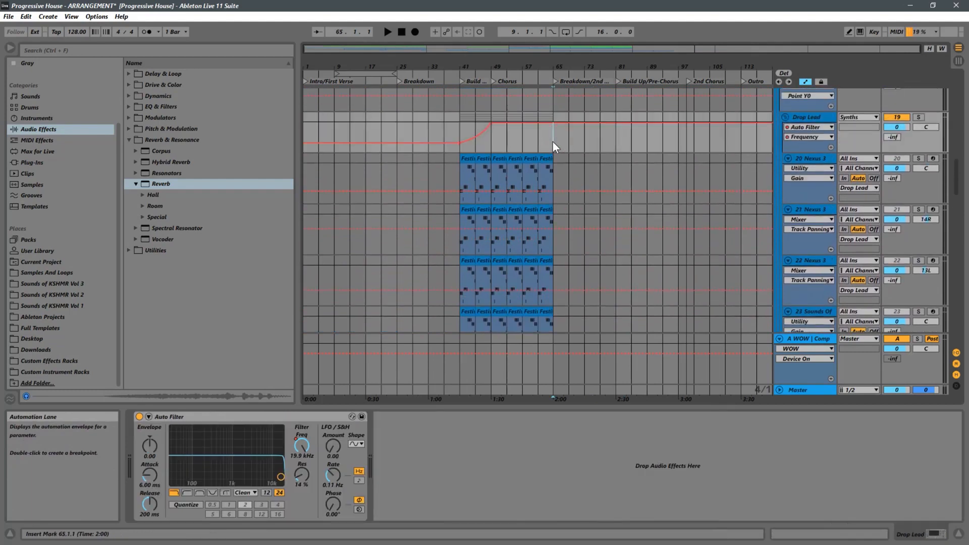
left_click(398, 124)
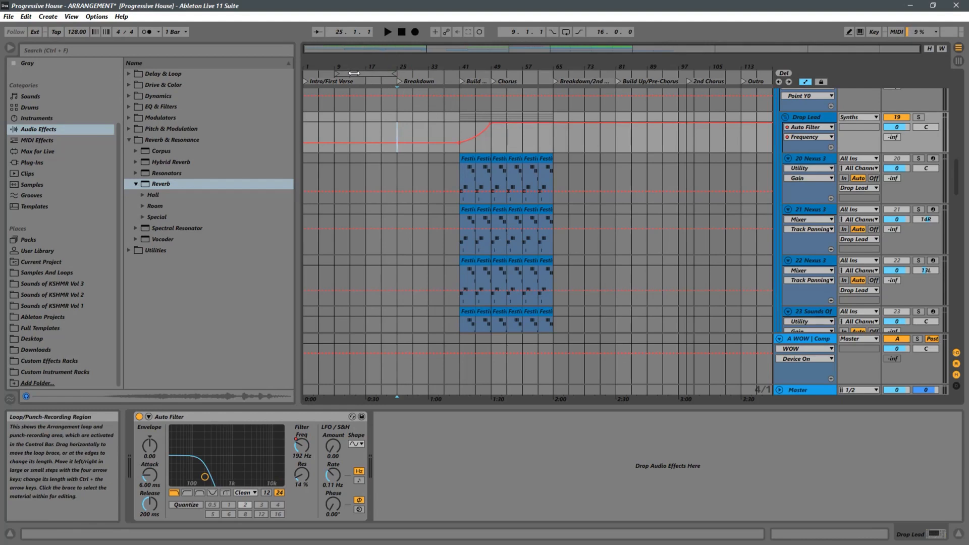
left_click_drag(354, 74, 446, 78)
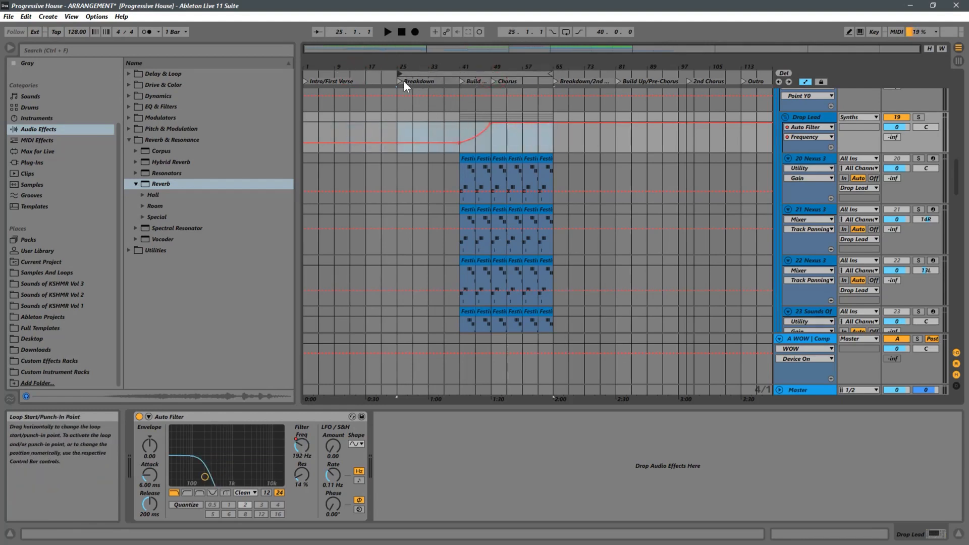
left_click_drag(335, 62, 389, 69)
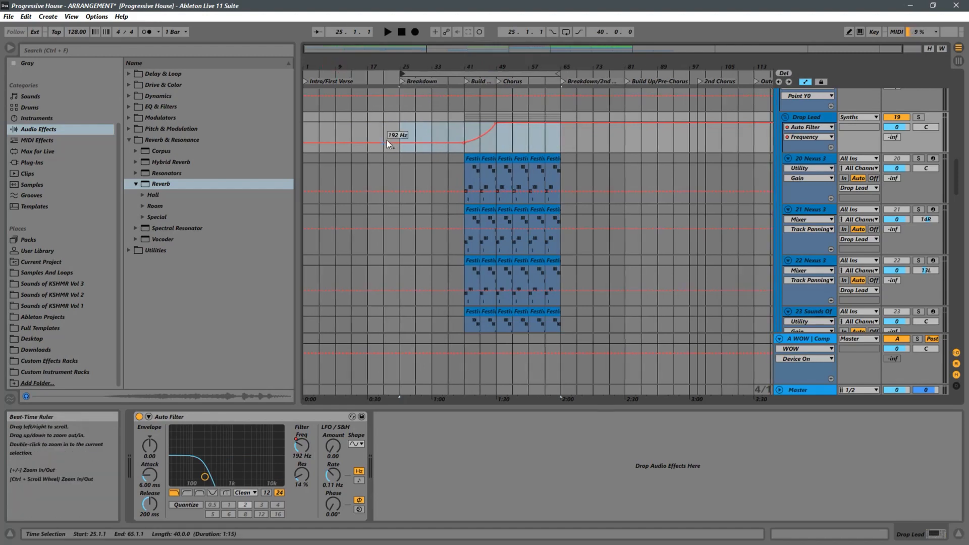
- Duplicate the time of the looped section across all tracks so the copy follows from bar 65
scroll(430, 201, "down", 5)
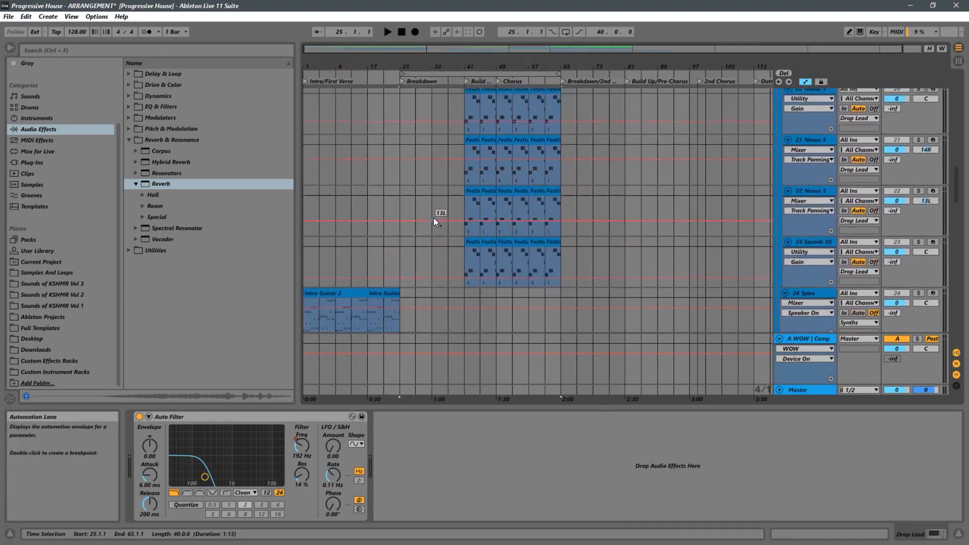
scroll(434, 217, "up", 5)
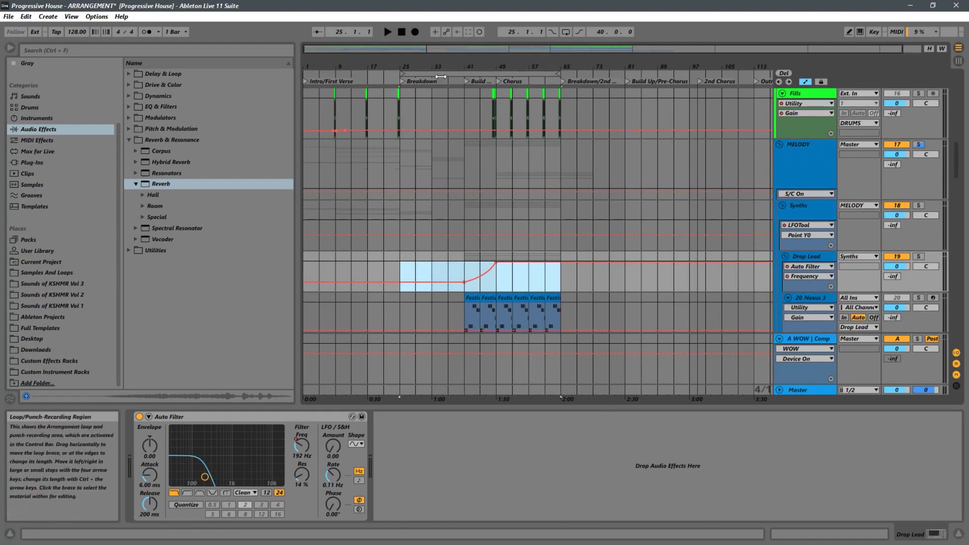
left_click(441, 76)
right_click(441, 76)
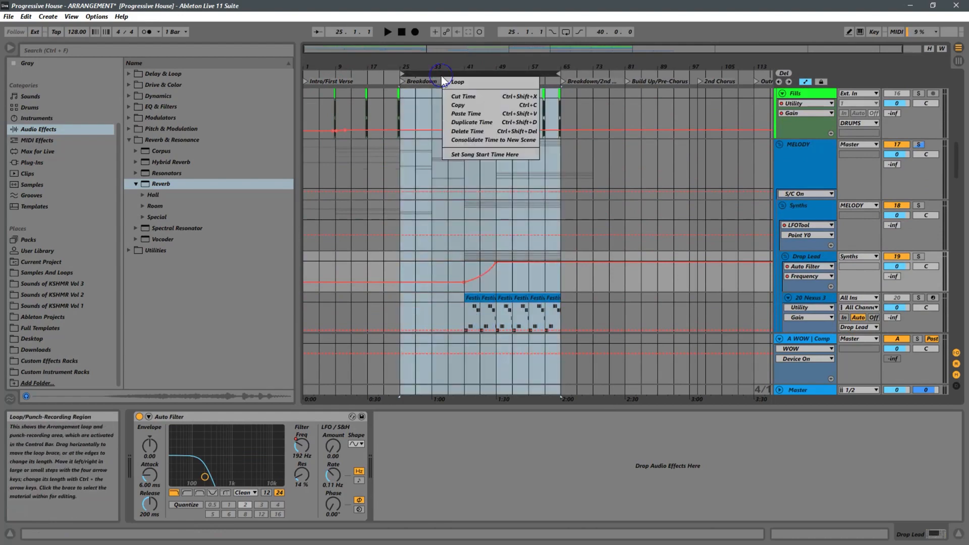
left_click(454, 124)
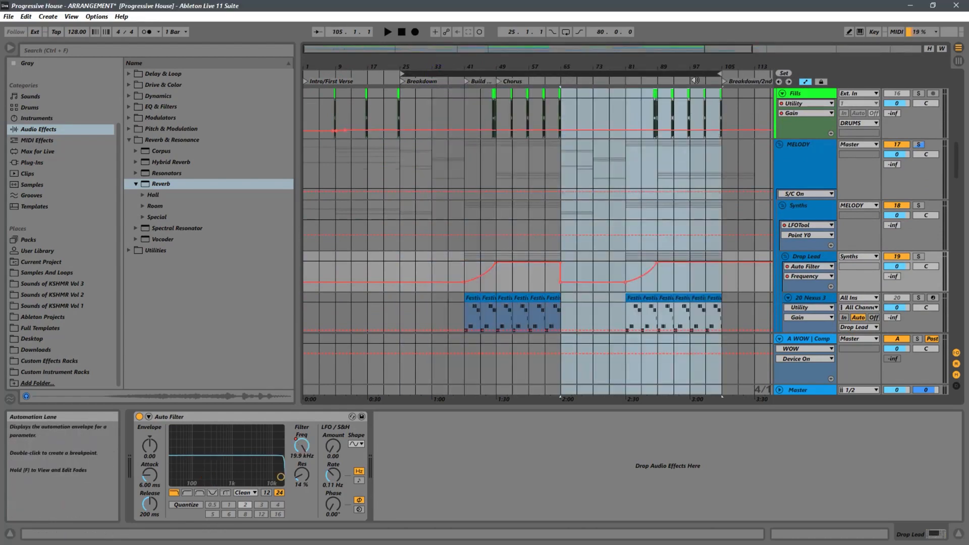
- Examine the duplicated clips between bars 65 and 105 across the lead, guitar, pad and instrument tracks
left_click_drag(669, 71, 592, 140)
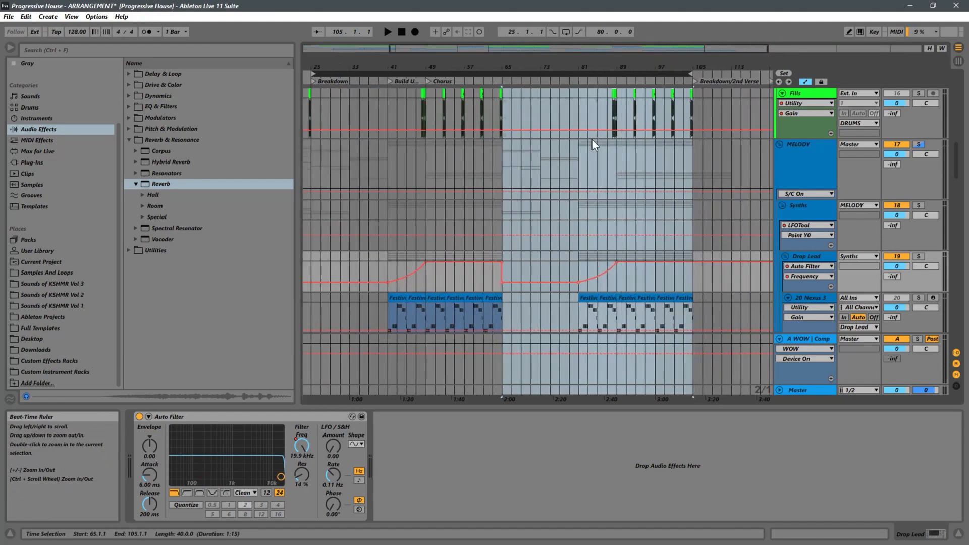
scroll(635, 208, "down", 2)
scroll(647, 239, "down", 10)
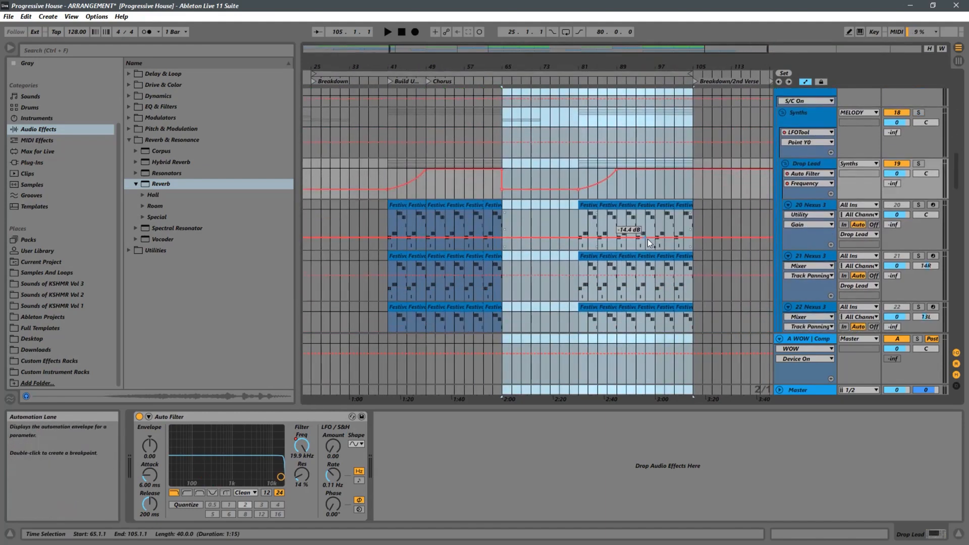
scroll(674, 281, "down", 3)
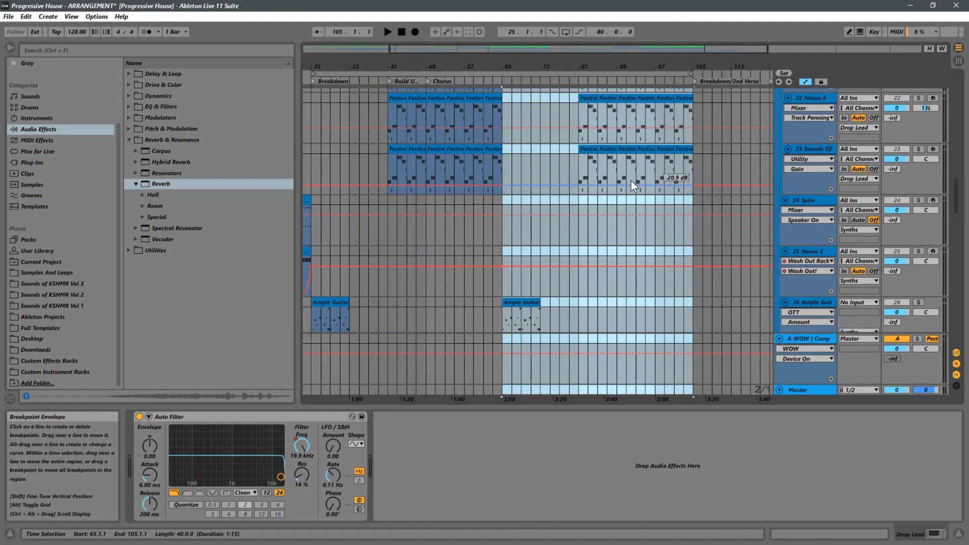
scroll(613, 250, "down", 7)
left_click(485, 237)
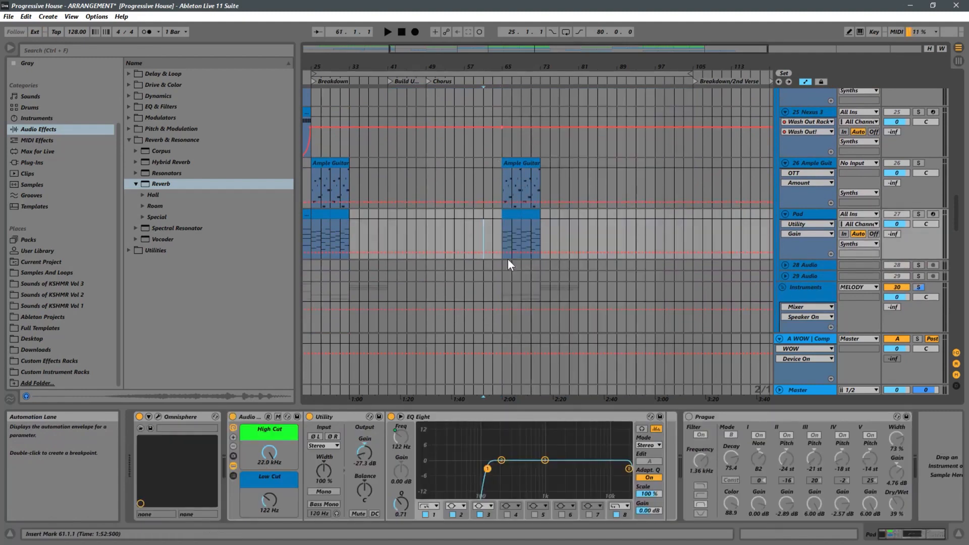
scroll(598, 248, "up", 1)
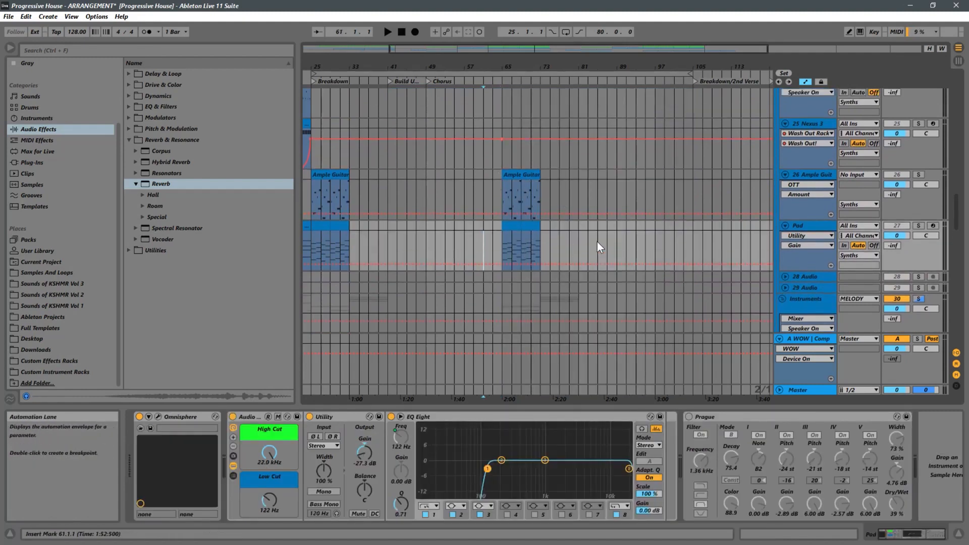
scroll(598, 238, "up", 5)
scroll(600, 237, "down", 10)
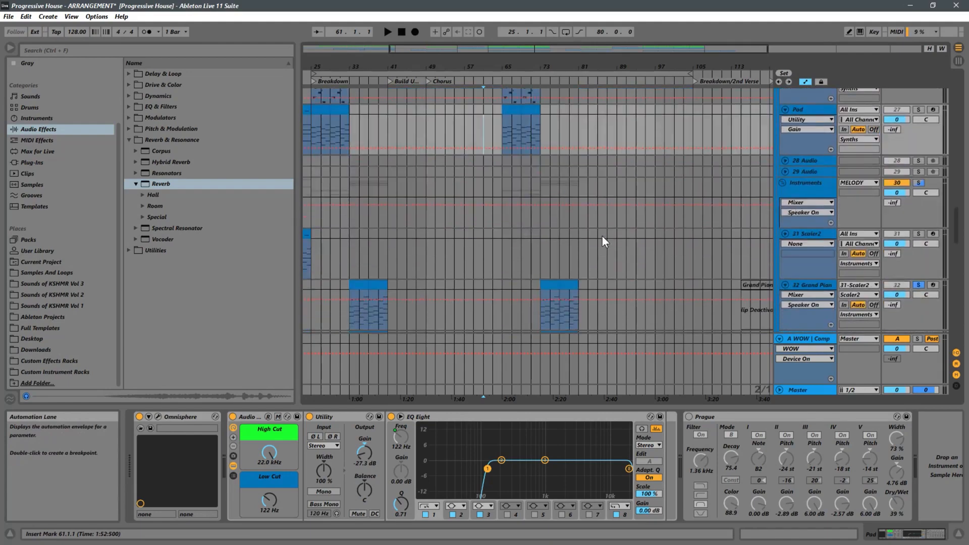
scroll(602, 238, "down", 10)
- Clear the track solo so all tracks sound, starting playback from bar 61
key("space")
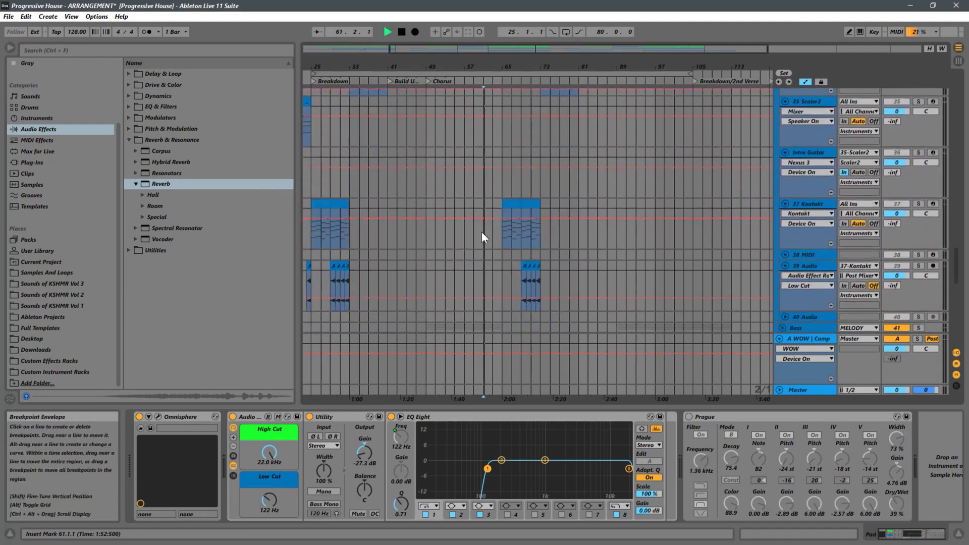
key("space")
left_click(919, 255)
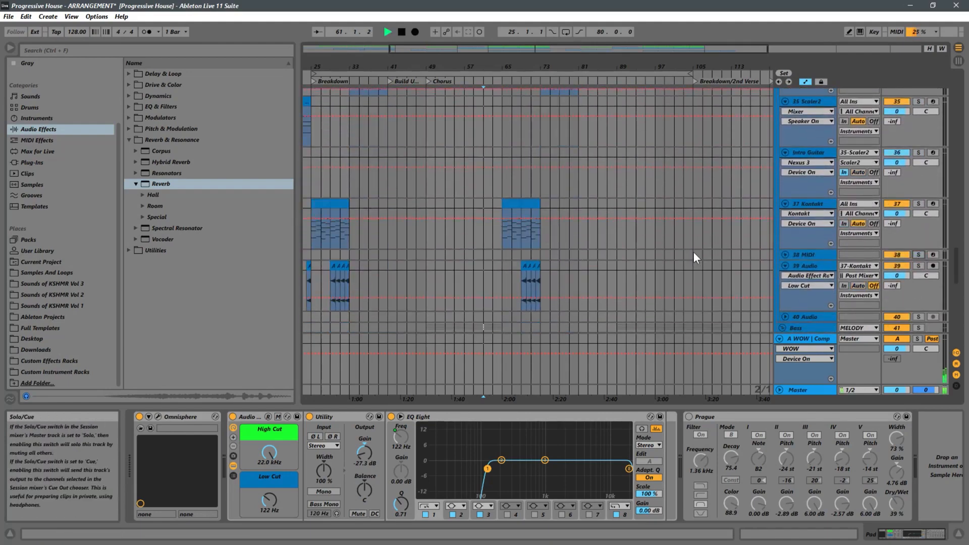
- Listen to the end of the Chorus running into the duplicated Breakdown while viewing the Drop Lead tracks, ending playback after bar 67
scroll(536, 222, "up", 10)
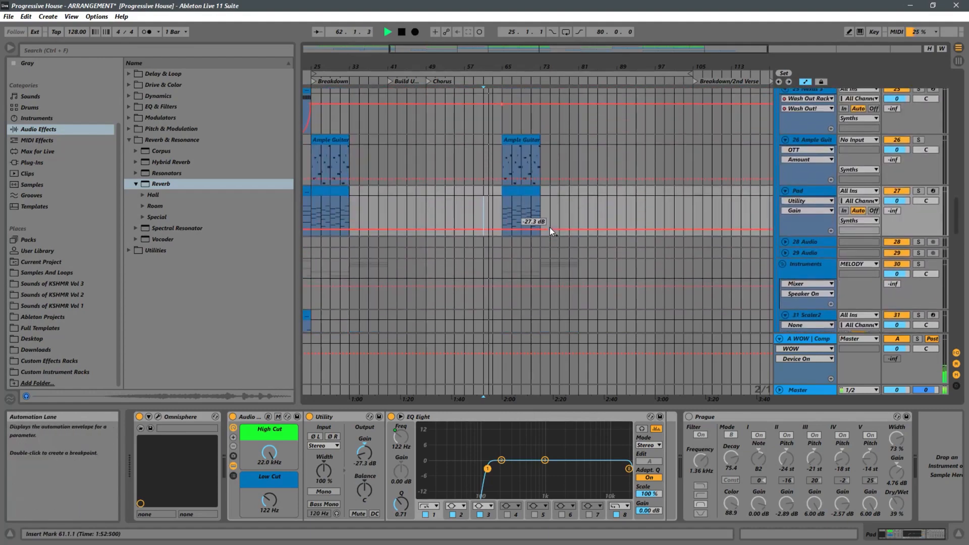
scroll(550, 227, "up", 8)
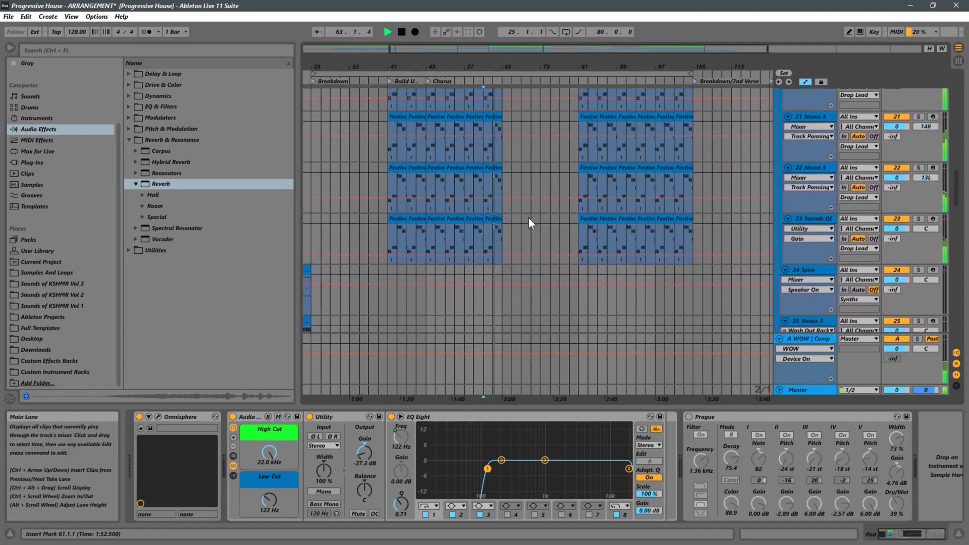
scroll(529, 218, "up", 5)
left_click(498, 66)
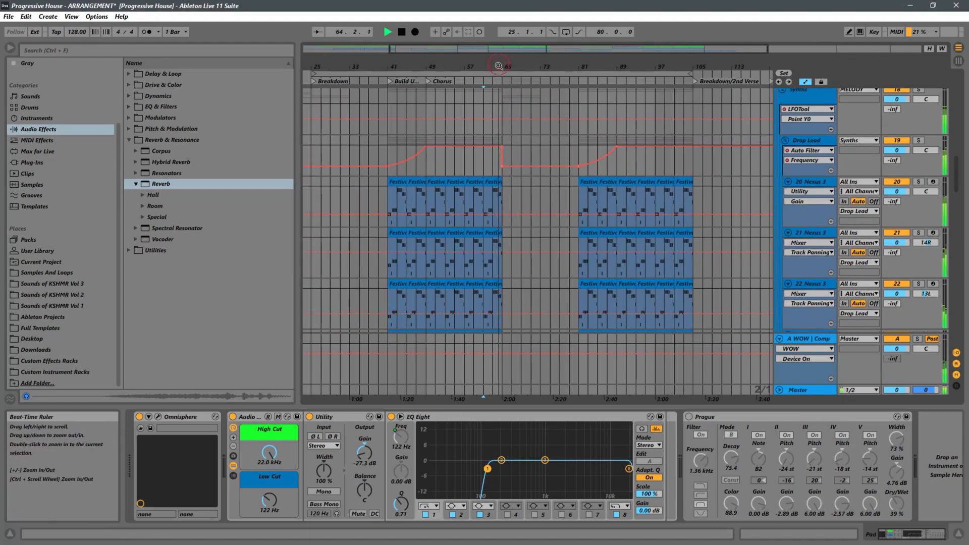
mouse_move(498, 65)
left_mouse_down()
mouse_move(488, 105)
mouse_move(498, 61)
left_mouse_up()
left_click(410, 189)
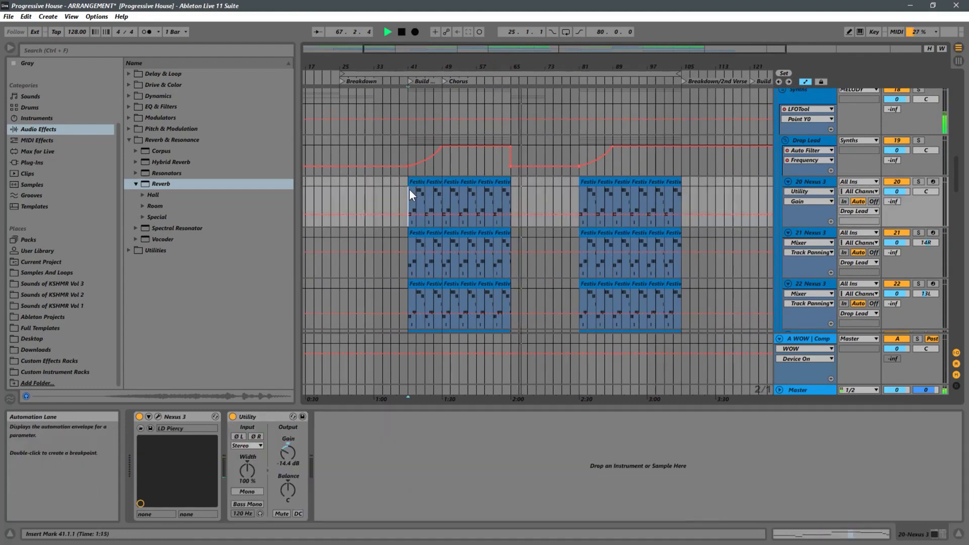
key("space")
- Find the Ample Guitar and Pad clips of the duplicated Breakdown and play them briefly from bar 65
scroll(547, 197, "down", 5)
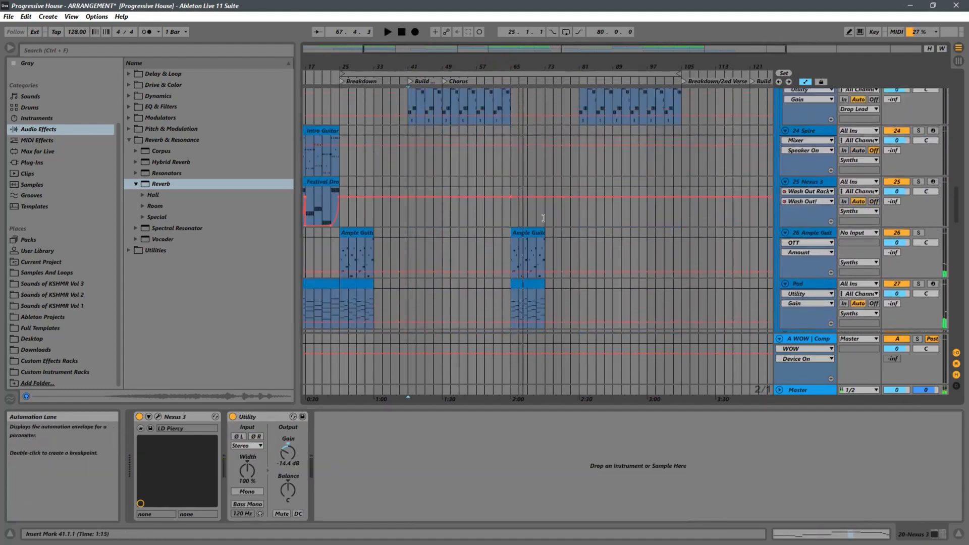
scroll(550, 220, "down", 1)
scroll(556, 197, "down", 2)
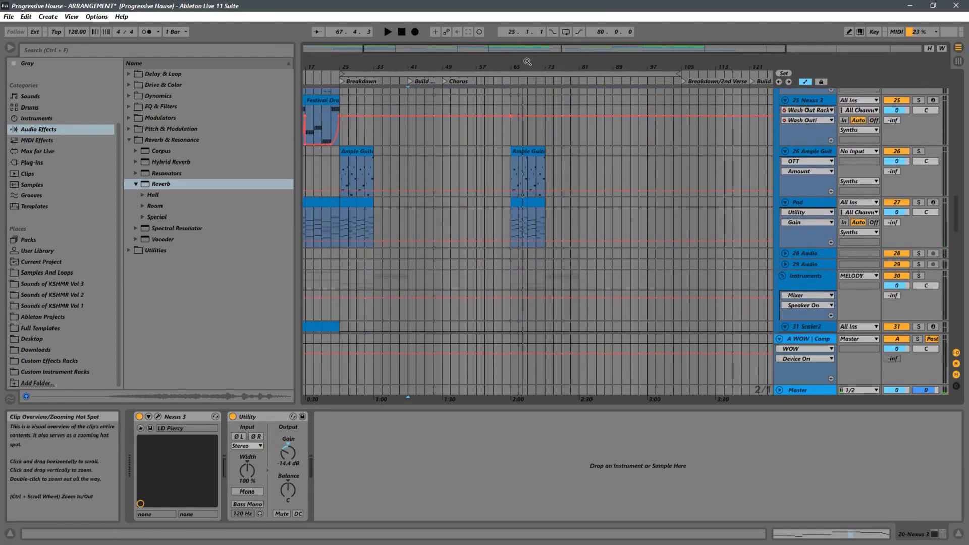
scroll(528, 182, "up", 5)
left_click(476, 174)
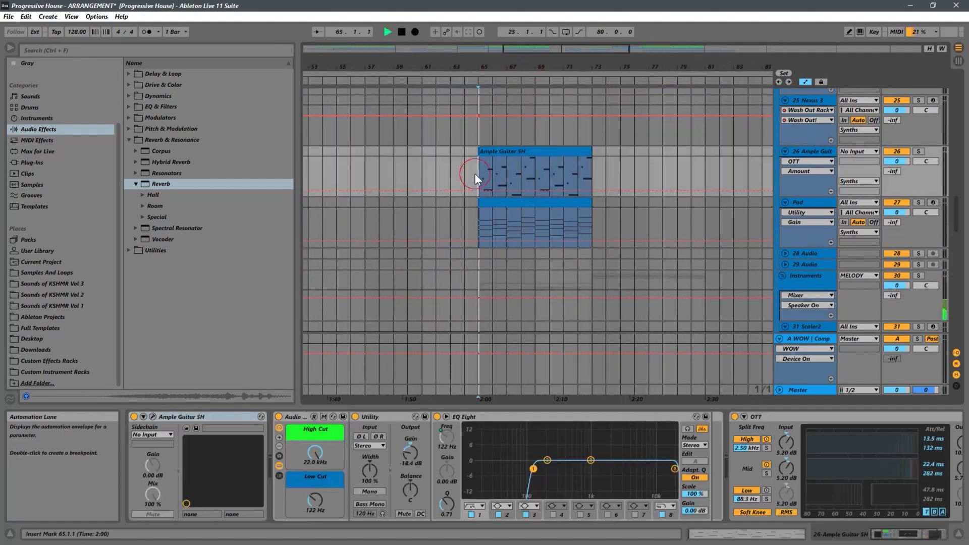
key("space")
key("space")
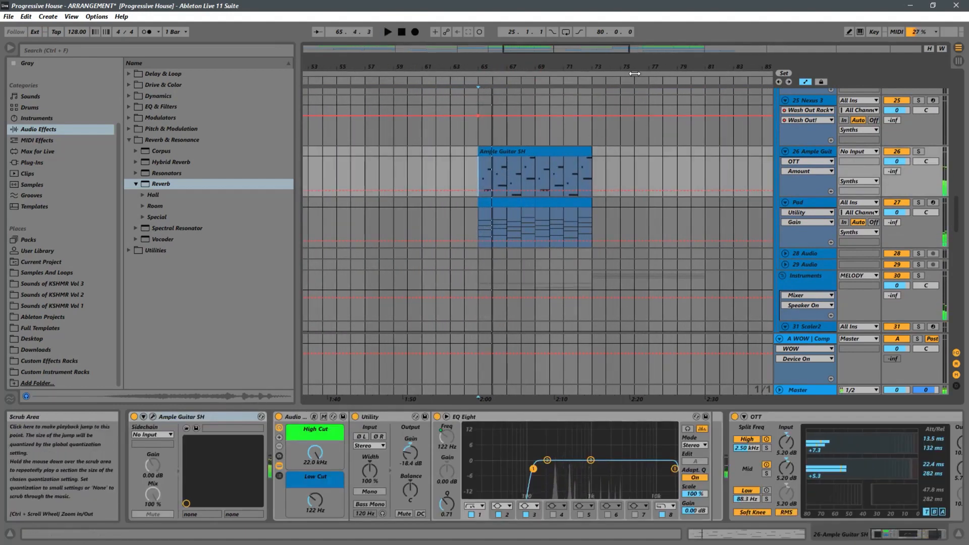
- Reactivate the deactivated Grand Piano 5 clip at bar 115 on the Grand Piano track
left_click_drag(631, 68, 488, 14)
scroll(664, 190, "down", 10)
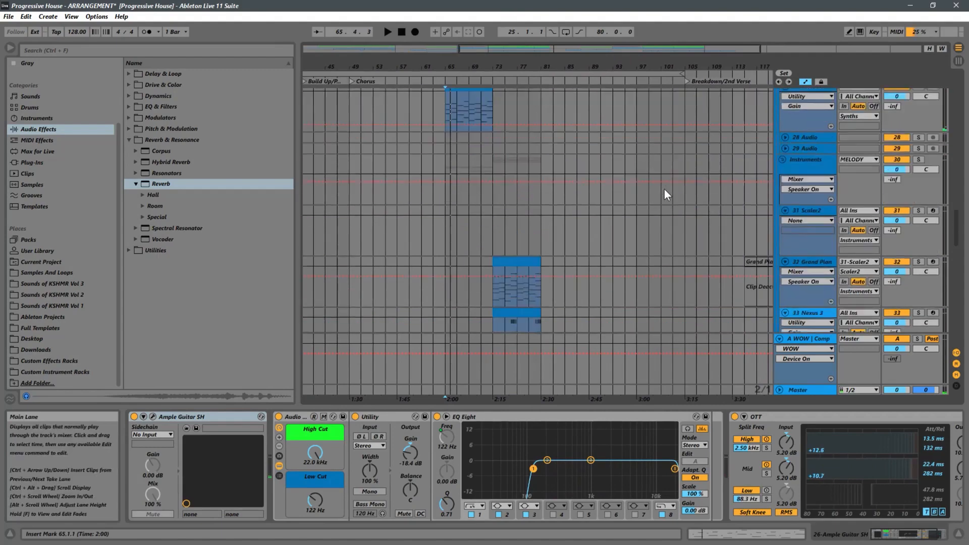
scroll(640, 224, "down", 2)
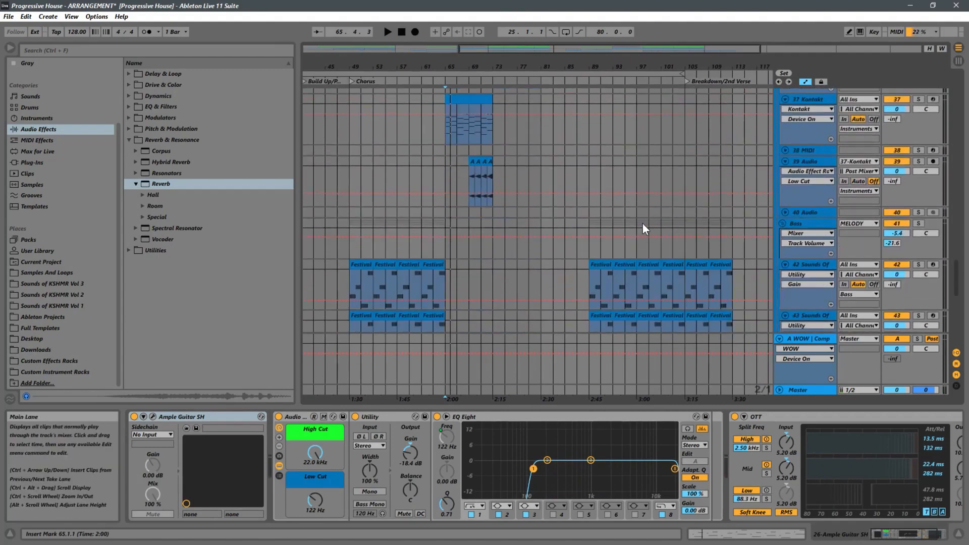
scroll(644, 224, "up", 2)
left_click(658, 74)
left_click_drag(668, 67, 526, 13)
scroll(576, 205, "up", 8)
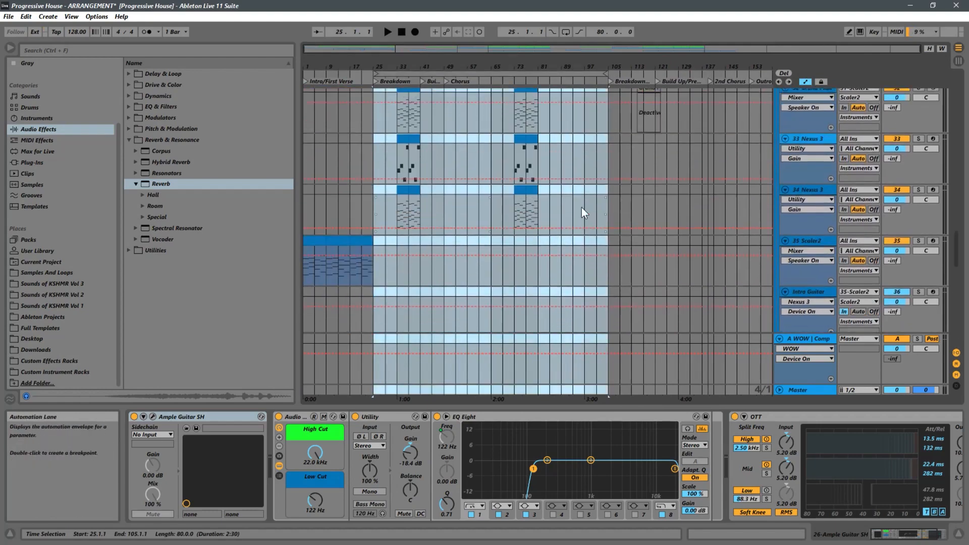
left_click(648, 169)
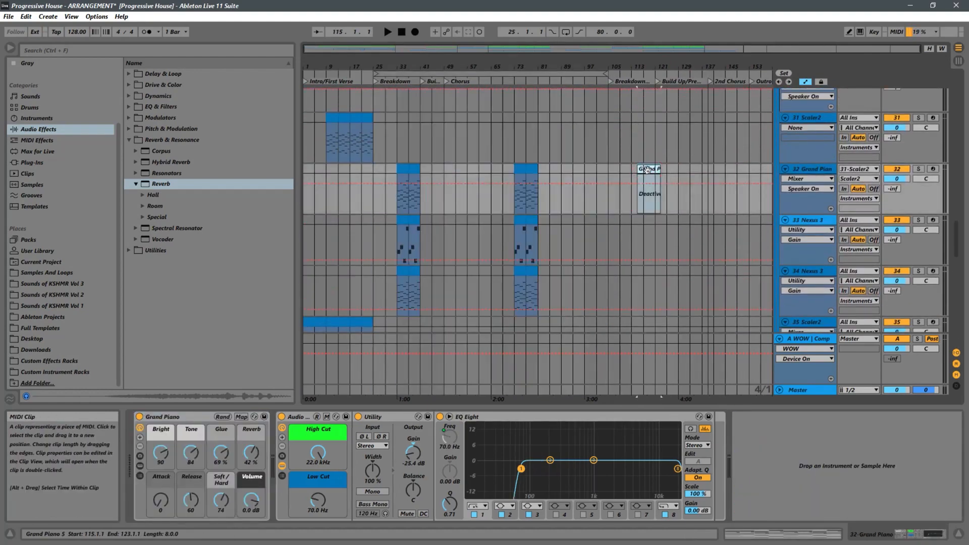
scroll(648, 170, "up", 4)
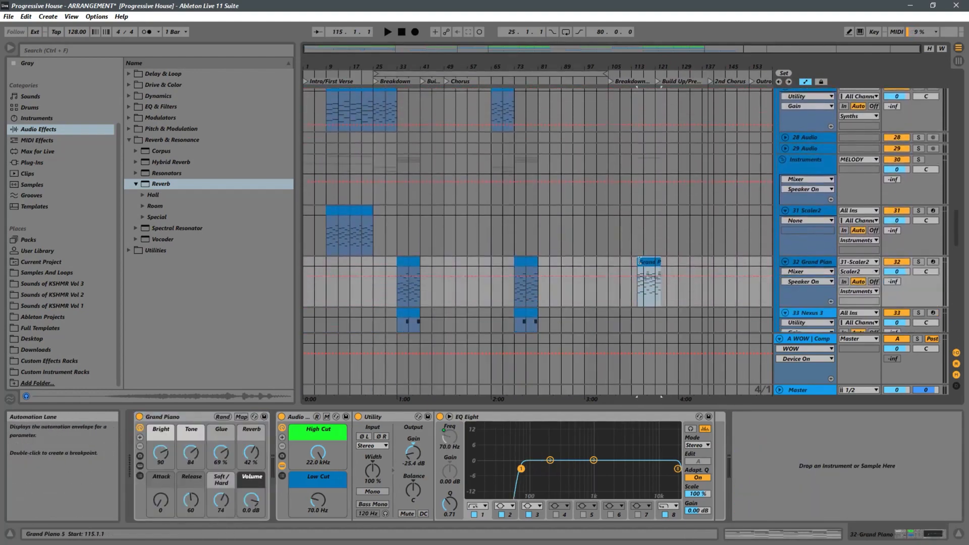
- Place the Grand Piano 5 clip on the Ample Guitar track from bar 65 to 73, replacing the guitar clip there
left_click(450, 107)
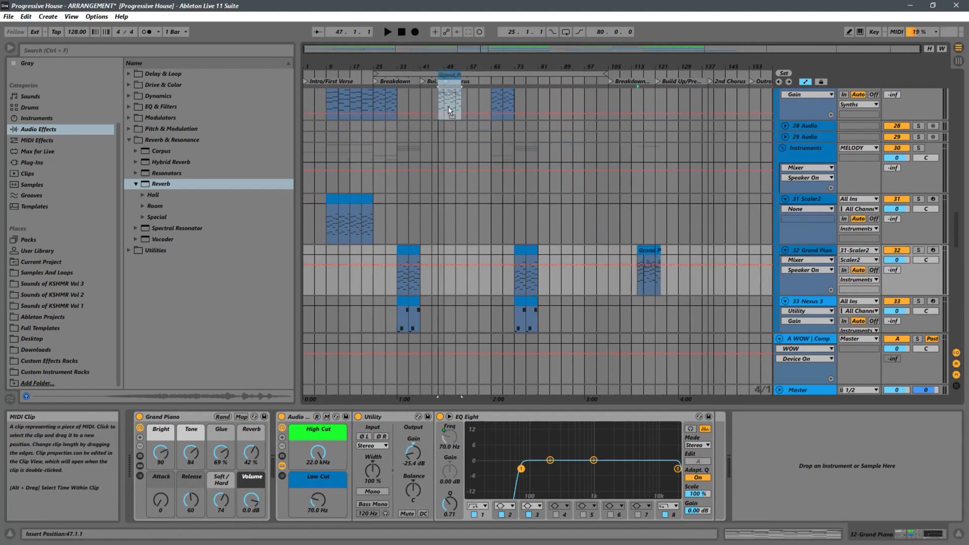
scroll(474, 190, "up", 5)
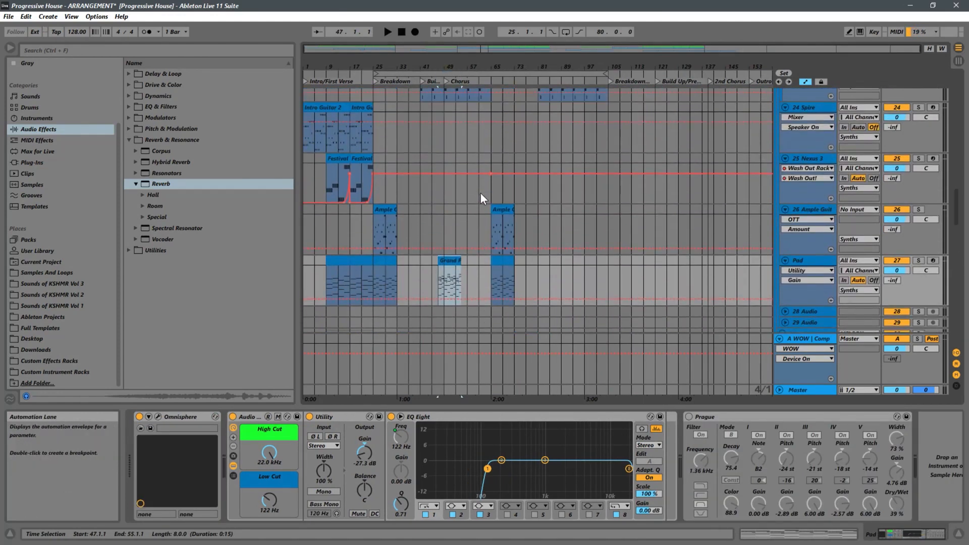
scroll(480, 193, "down", 3)
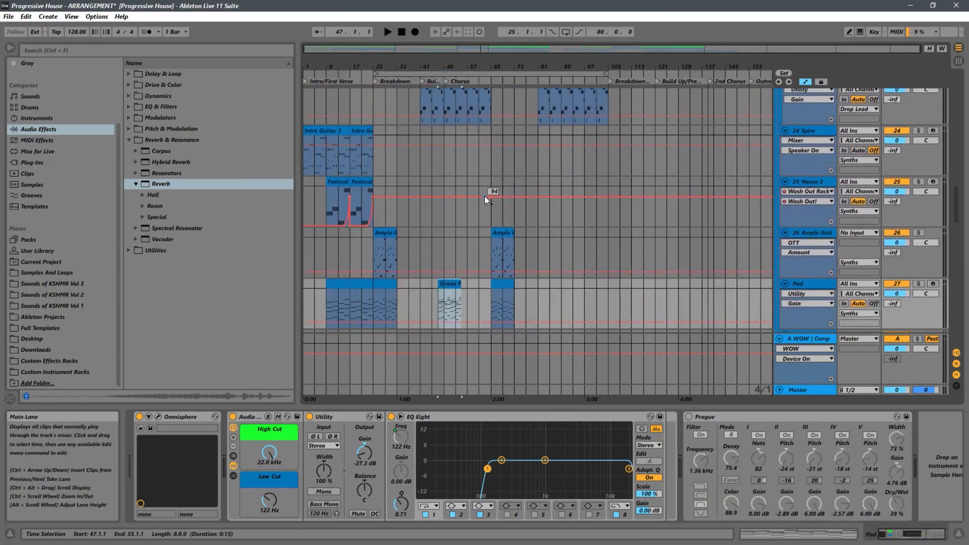
left_click(452, 277)
left_click_drag(453, 275, 507, 243)
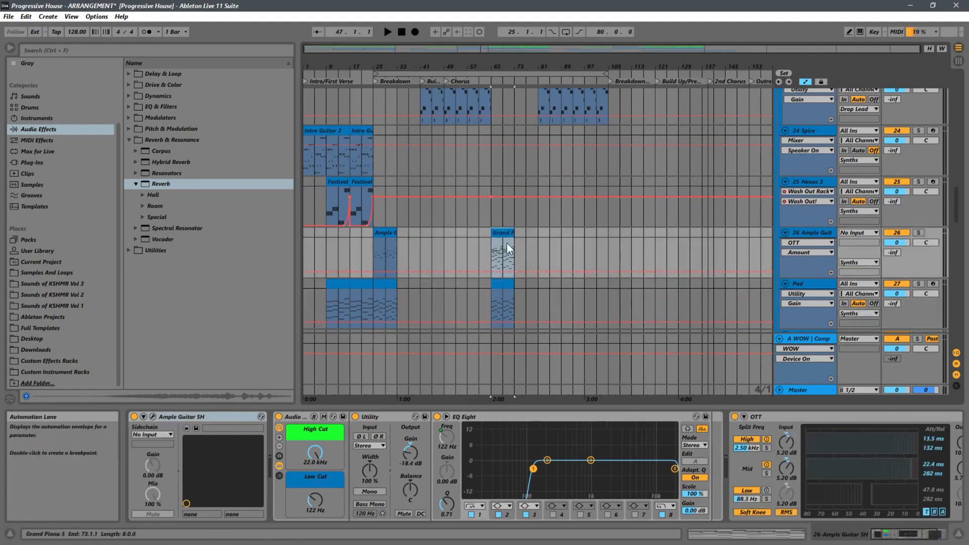
- Open the Grand Piano 5 clip's notes, audition it from bar 65 with the Ample Guitar track soloed, and release the solo
double_click(501, 252)
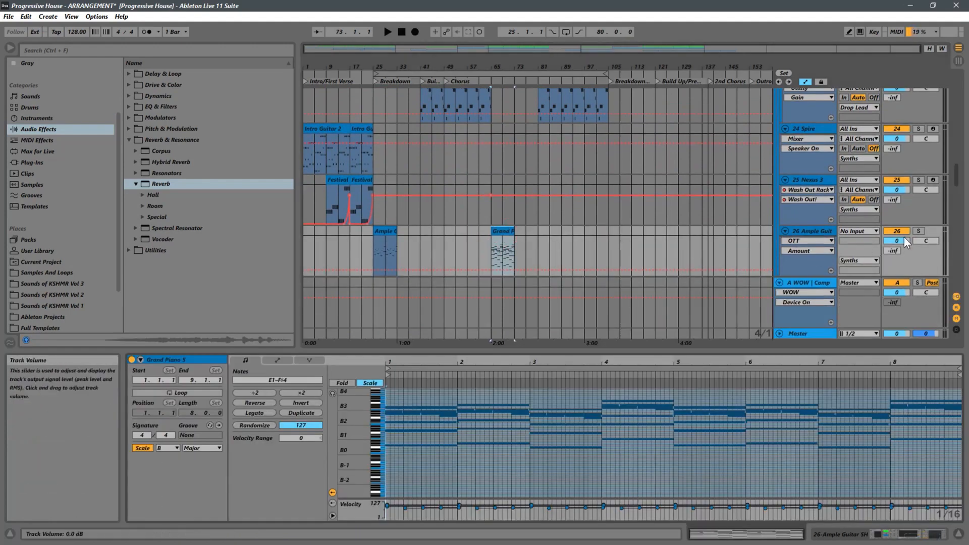
left_click(918, 231)
key("space")
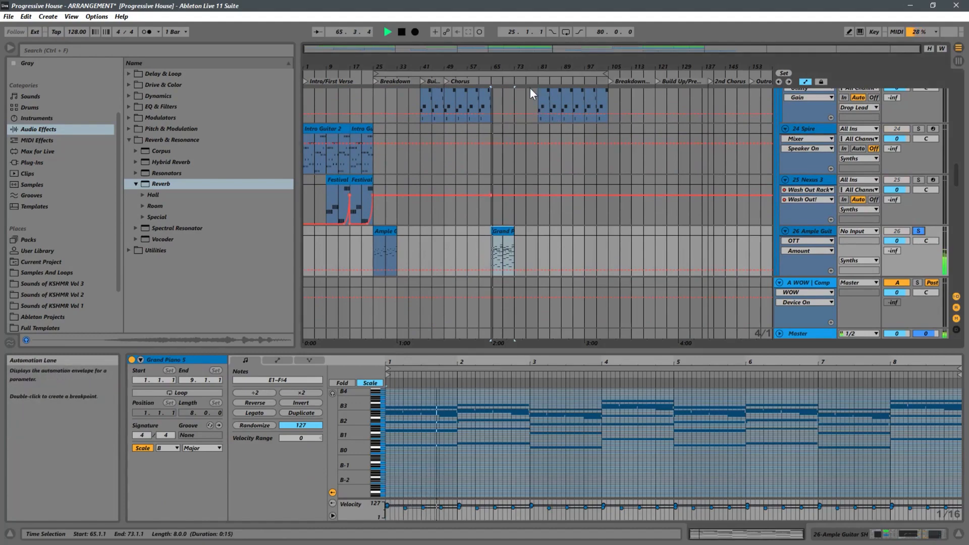
left_click_drag(509, 67, 559, 177)
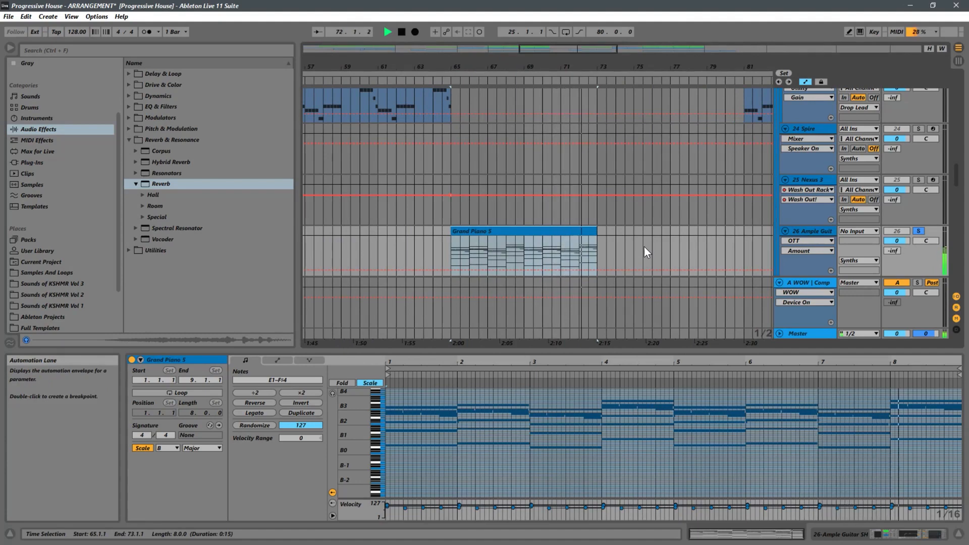
left_click(919, 231)
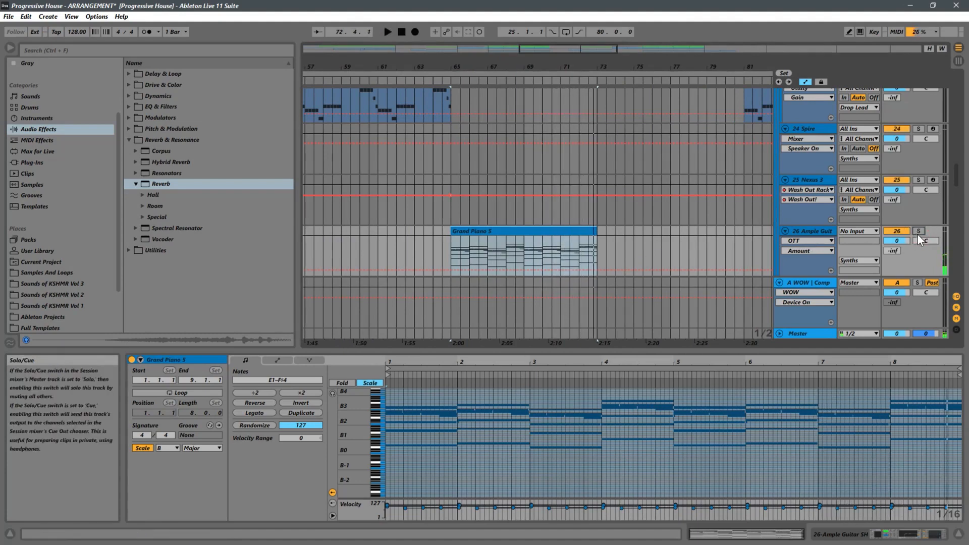
- Listen from bar 61 into the second Breakdown with all tracks on and inspect the audio clip at bar 72
left_click(383, 247)
key("space")
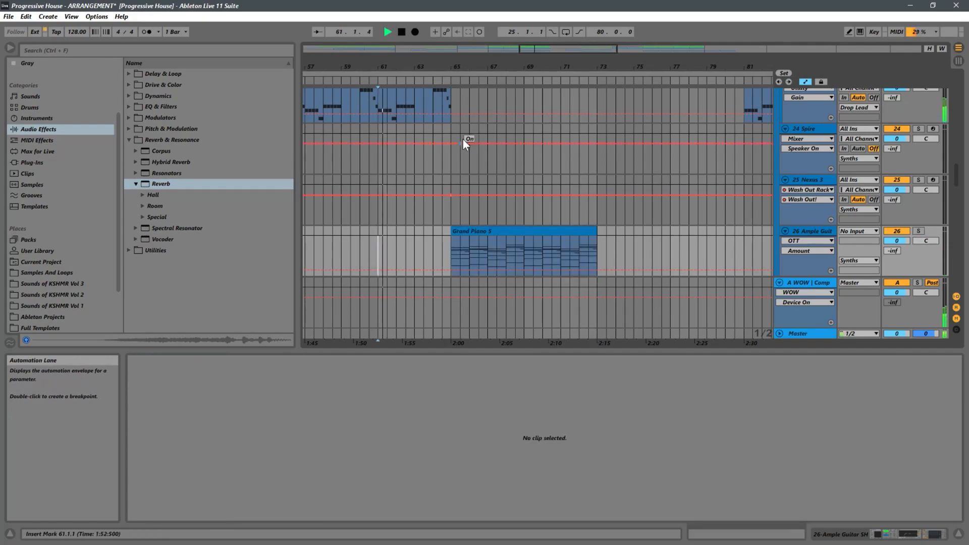
scroll(436, 244, "down", 3)
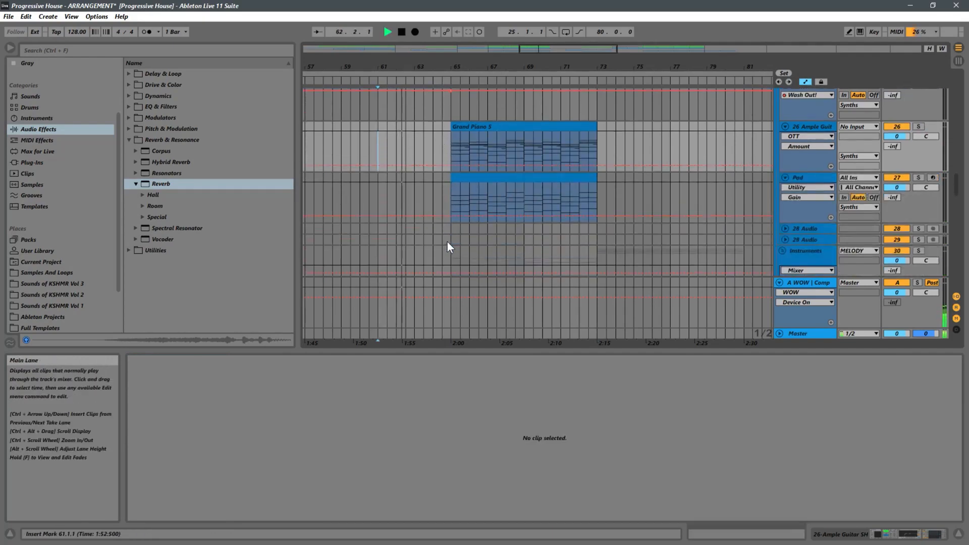
scroll(447, 241, "down", 10)
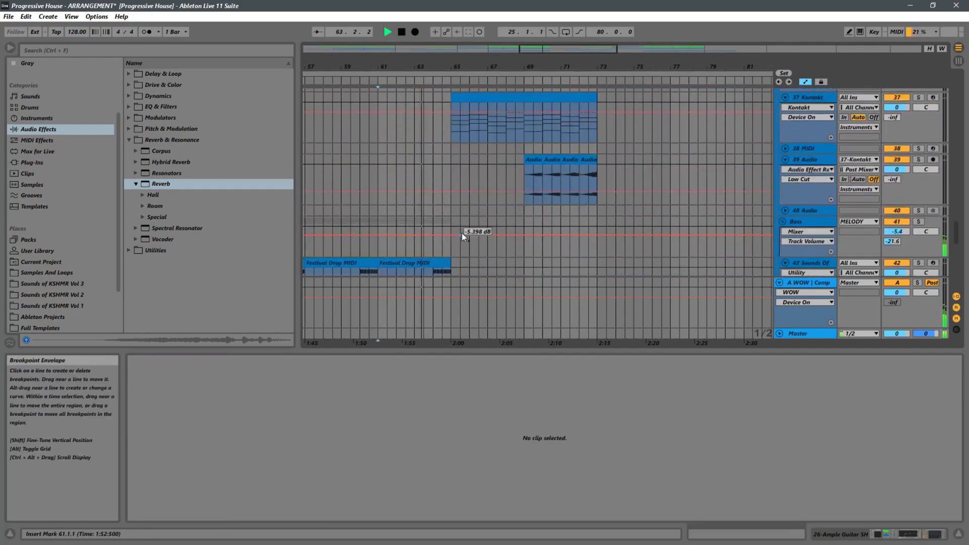
left_click(584, 159)
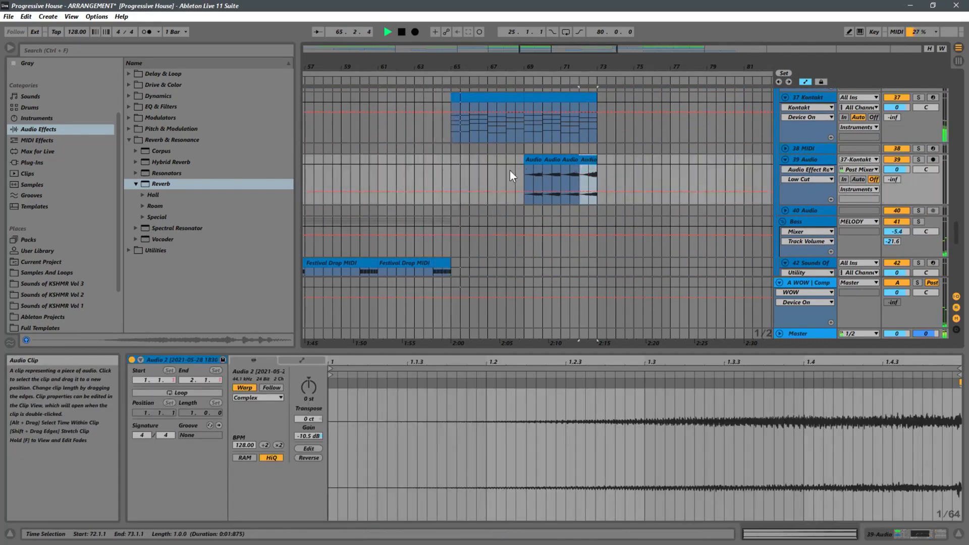
- Replay the entry of the Grand Piano 5 clip on the Ample Guitar track from bar 64.3
scroll(505, 187, "up", 8)
scroll(504, 207, "up", 8)
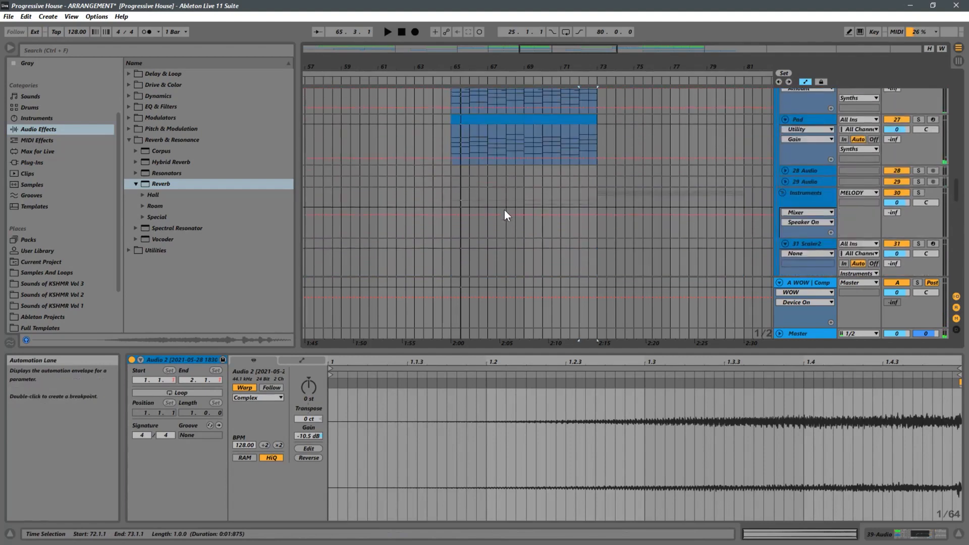
left_click(444, 217)
key("space")
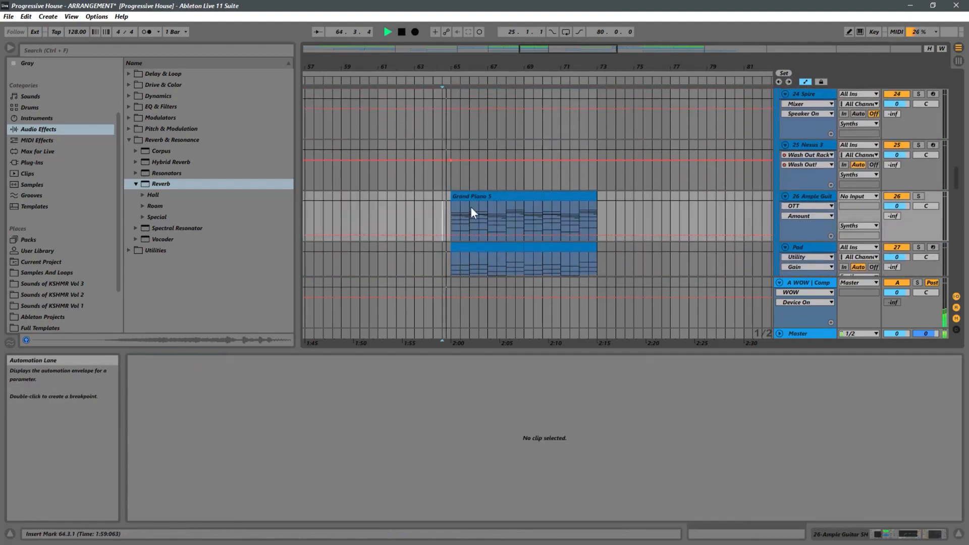
- Audition the Grand Piano 5 clip on the Ample Guitar track from bar 65
left_click(478, 195)
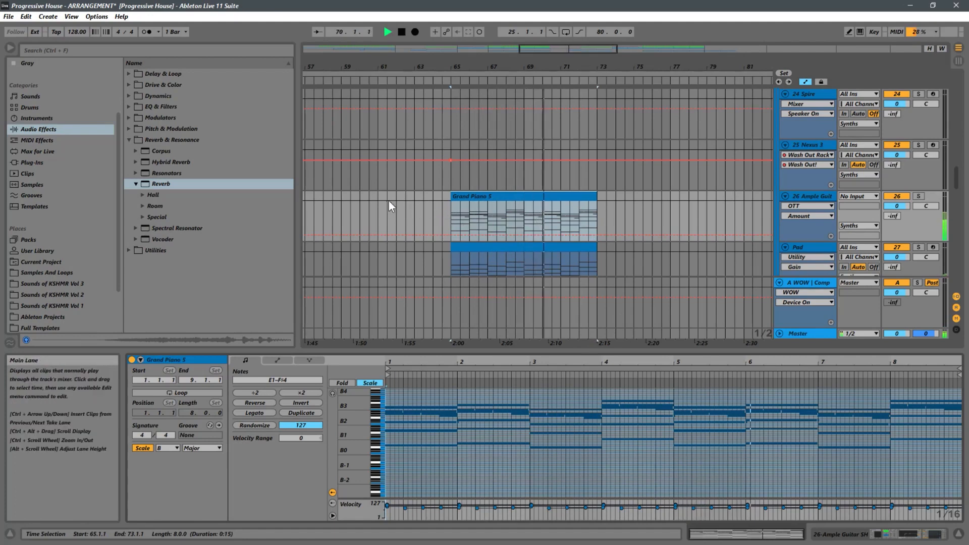
left_click(423, 208)
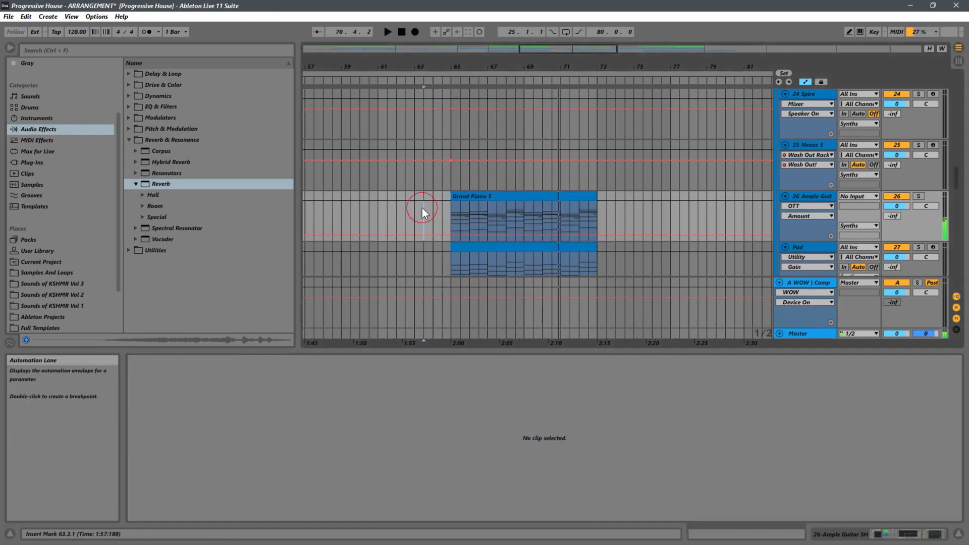
left_click(476, 195)
key("space")
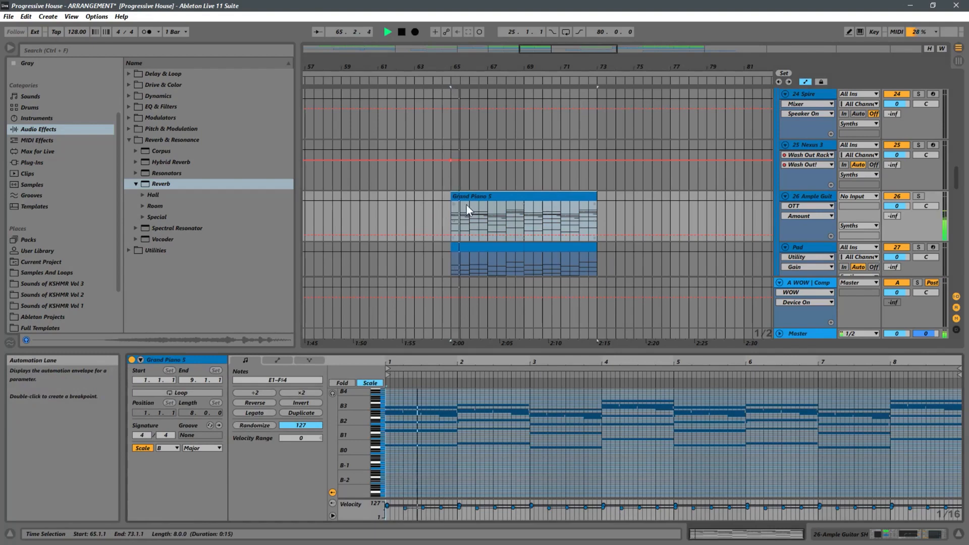
key("space")
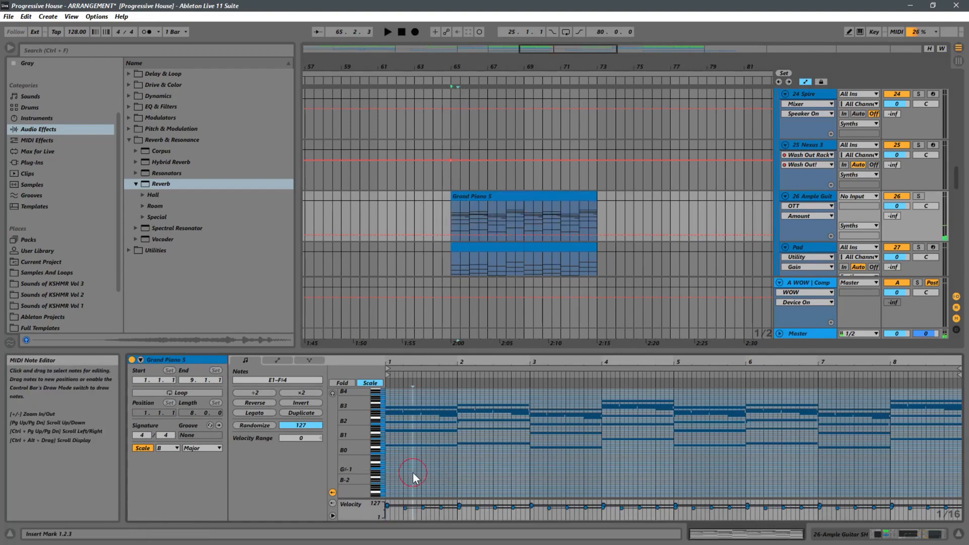
- Lower the velocities of all notes in the Grand Piano 5 clip to 42–55 and replay its entry from bar 64
key("ctrl+a")
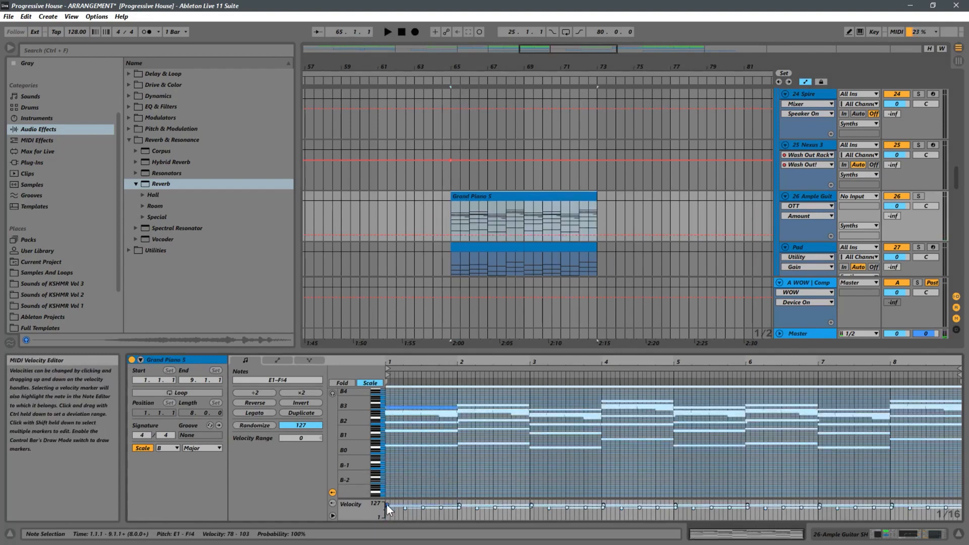
left_click_drag(387, 505, 389, 536)
key("space")
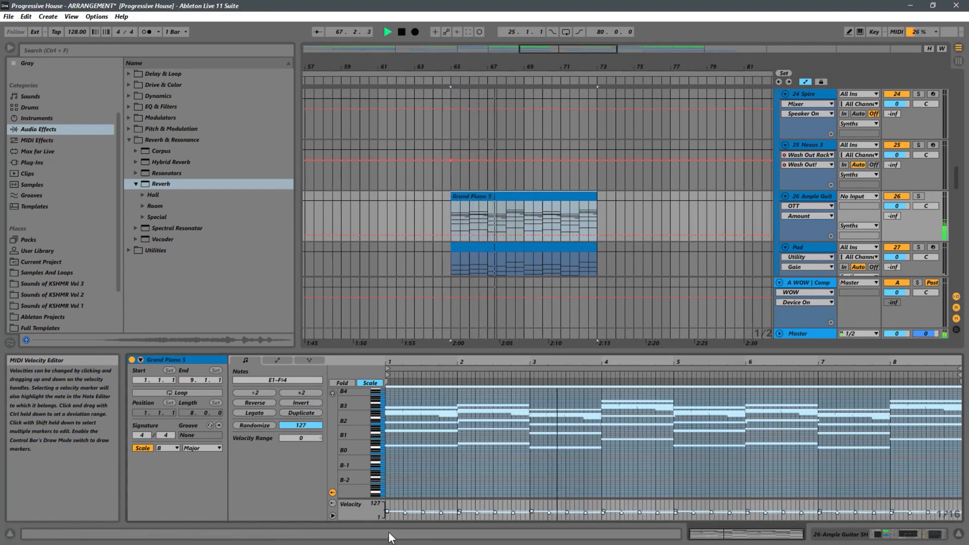
left_click(440, 208)
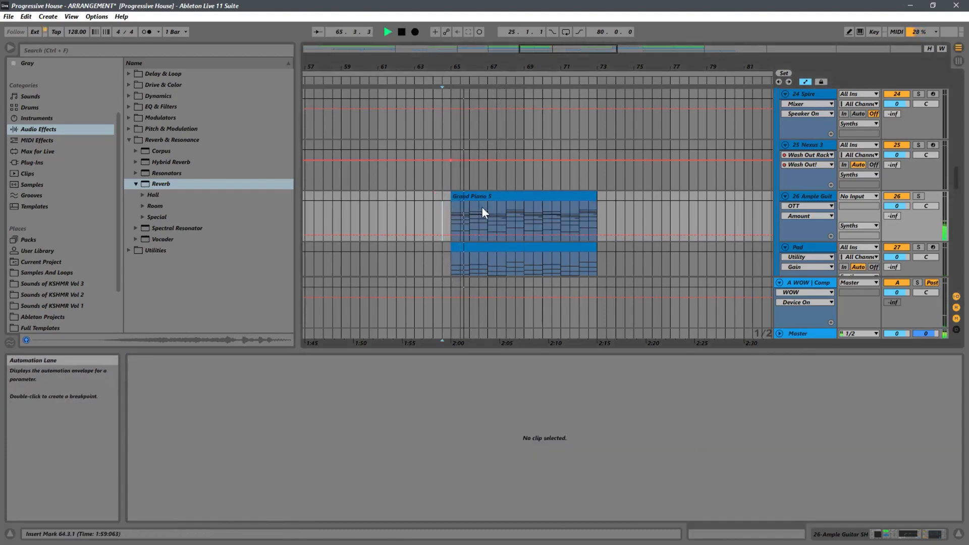
left_click(436, 210)
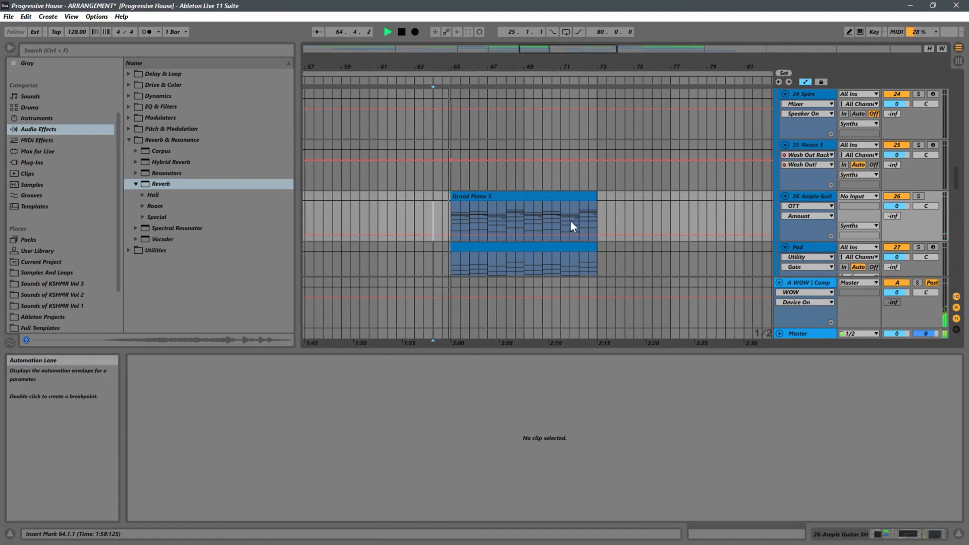
- Raise the velocities of all Grand Piano 5 notes to 55–73 and listen again from bar 64
double_click(594, 217)
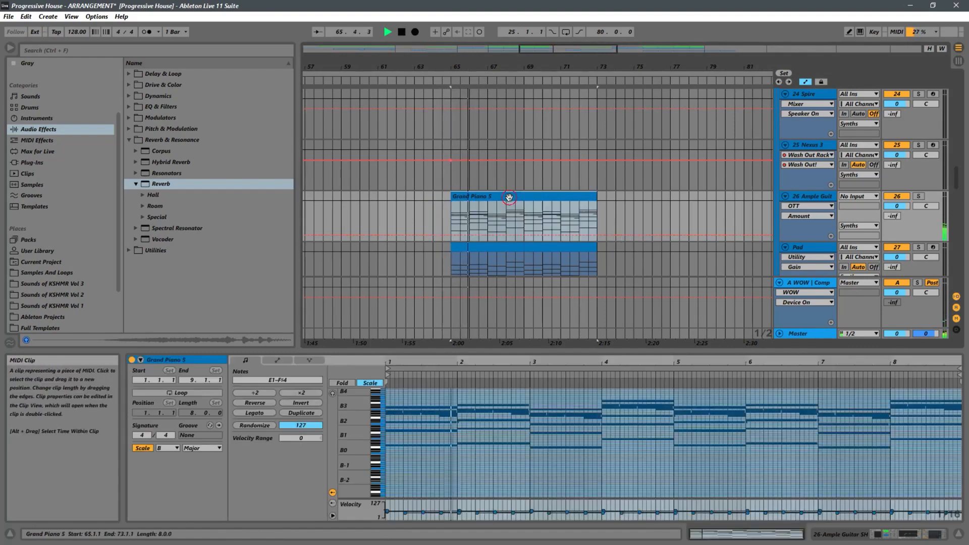
key("ctrl+a")
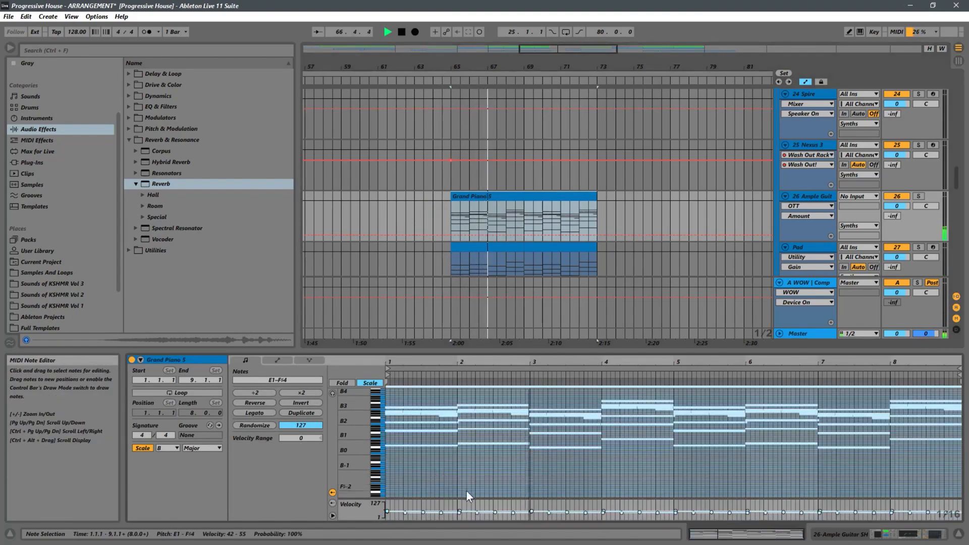
left_click_drag(388, 512, 388, 502)
key("space")
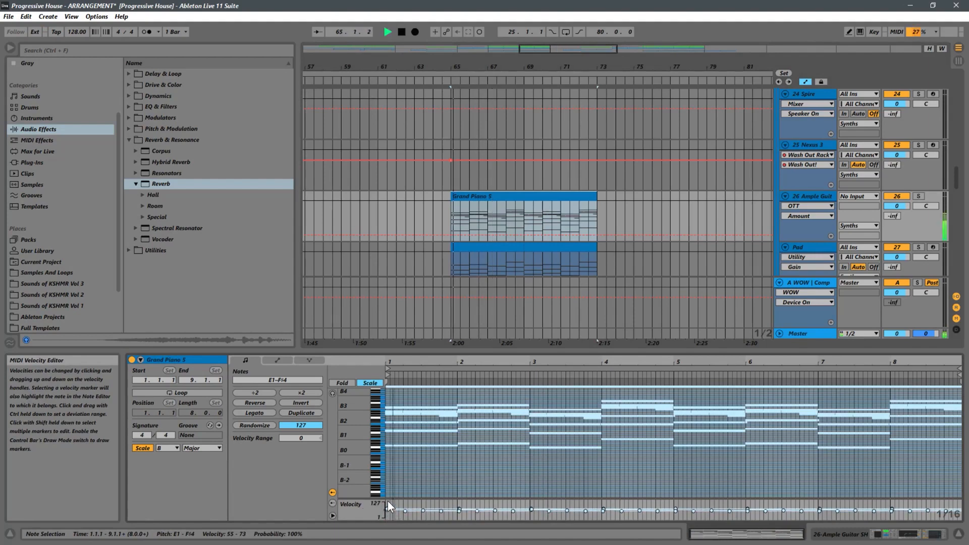
left_click(432, 204)
key("space")
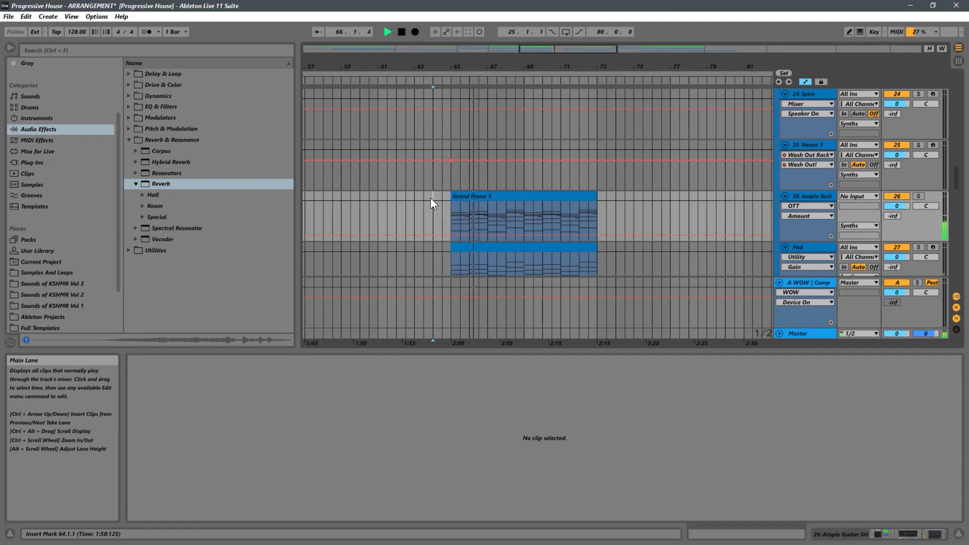
- Compare the notes of the Ample Guitar SH clip at bar 25 with the Grand Piano 5 clip at bar 65
left_click_drag(417, 64, 505, 10)
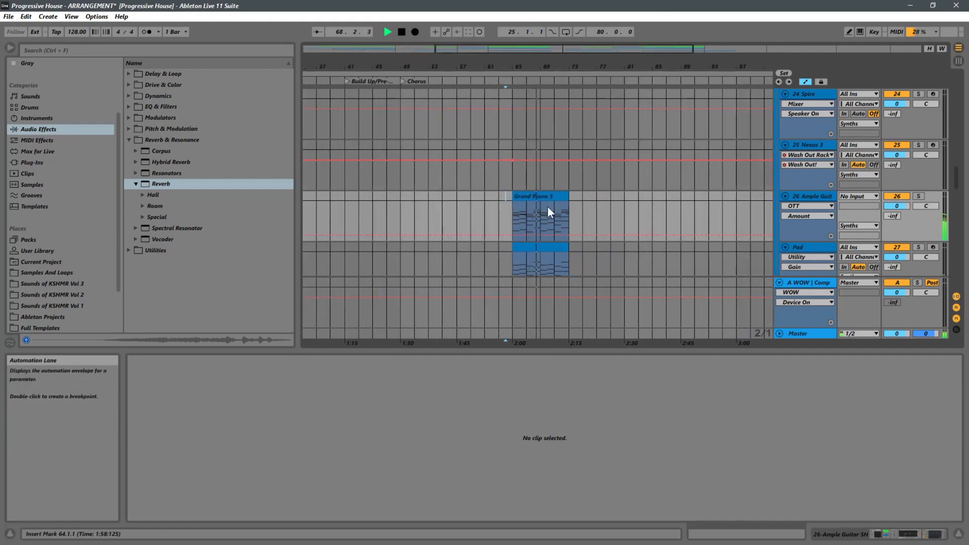
left_click_drag(440, 66, 515, 30)
scroll(540, 86, "down", 1)
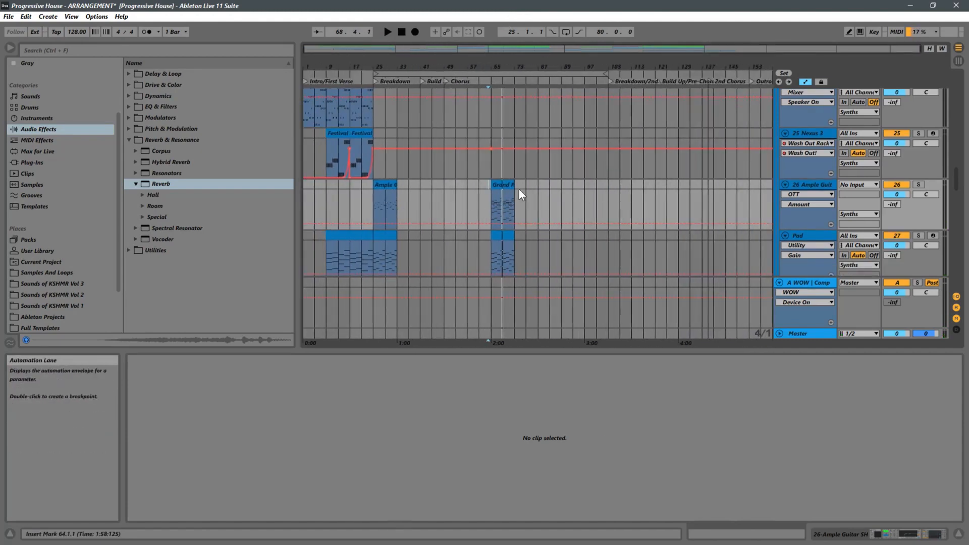
left_click(378, 197)
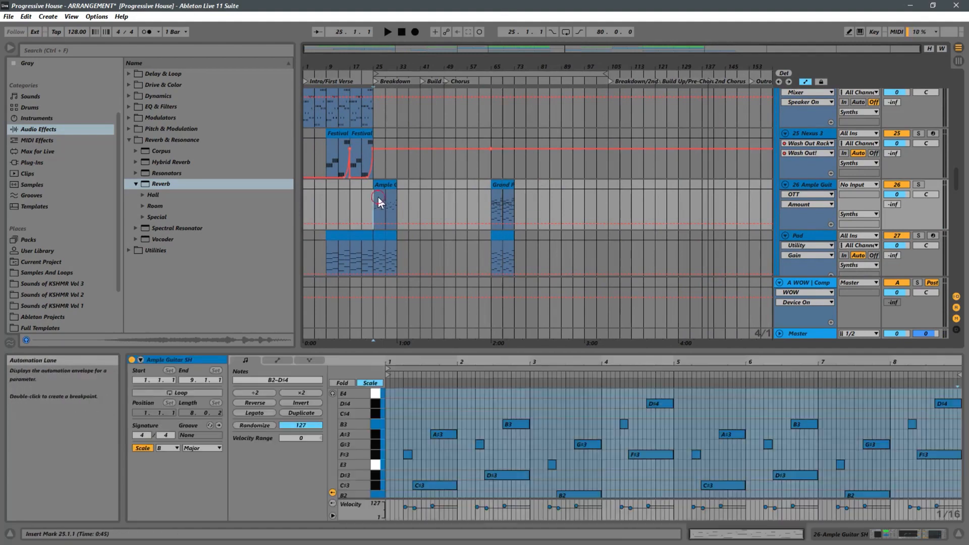
left_click(495, 198)
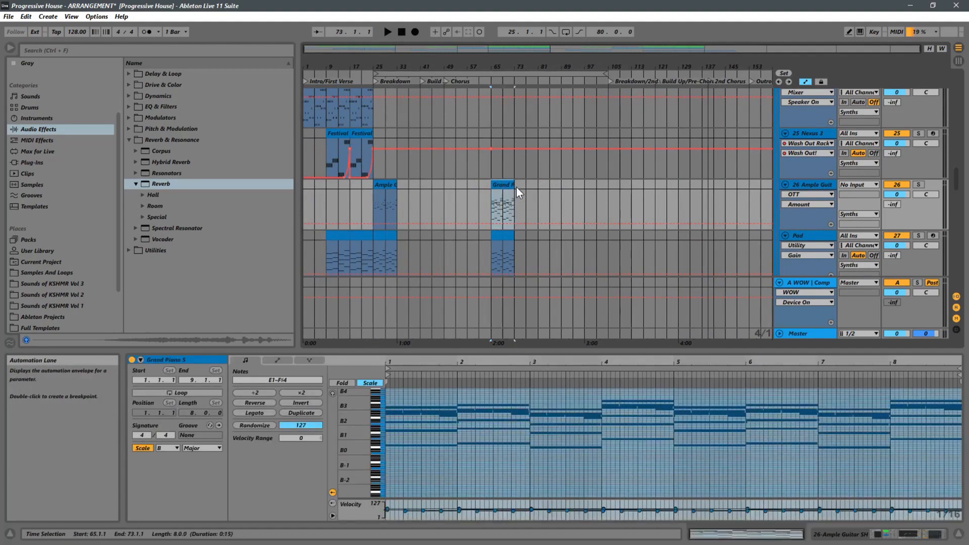
left_click(379, 200)
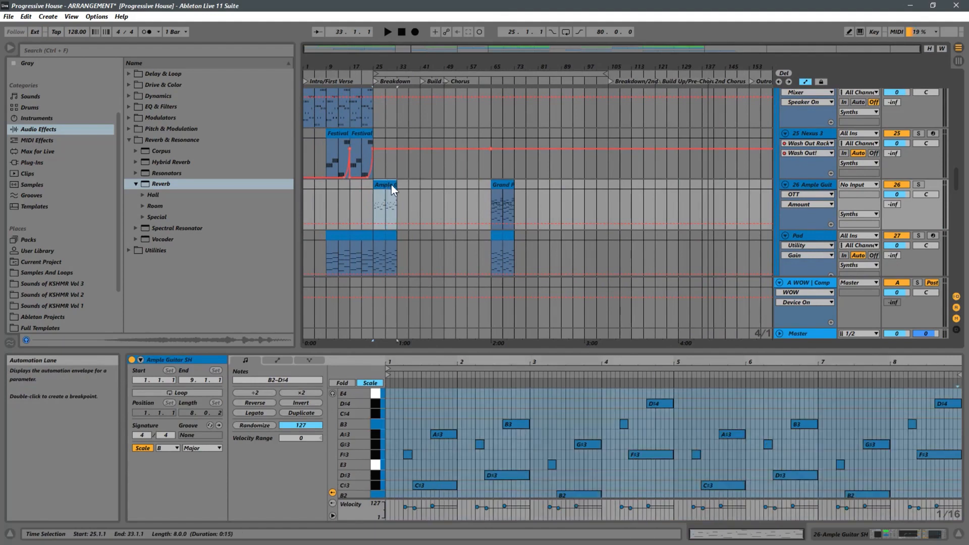
left_click(374, 201)
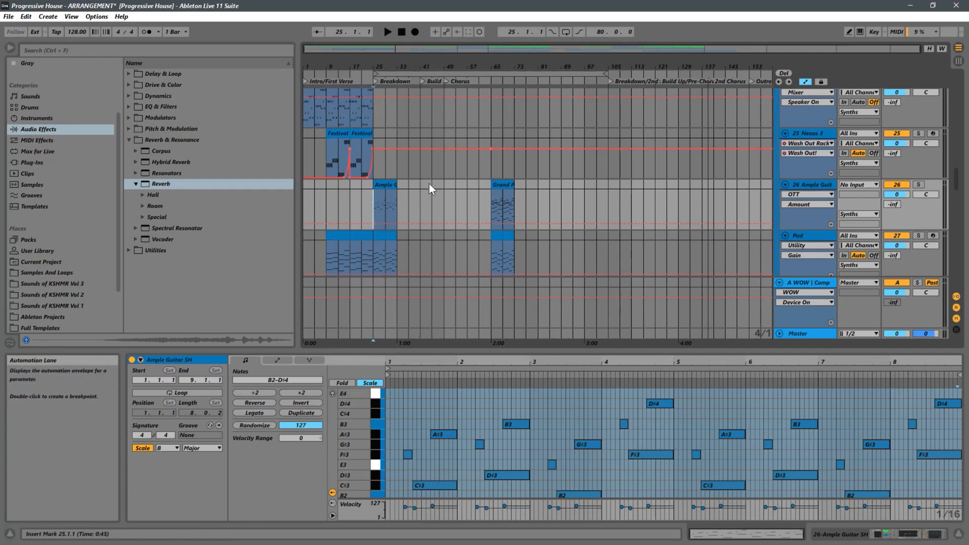
- Play the arrangement from bar 1 through the Intro and first Breakdown, with the arrangement area enlarged
left_click(313, 207)
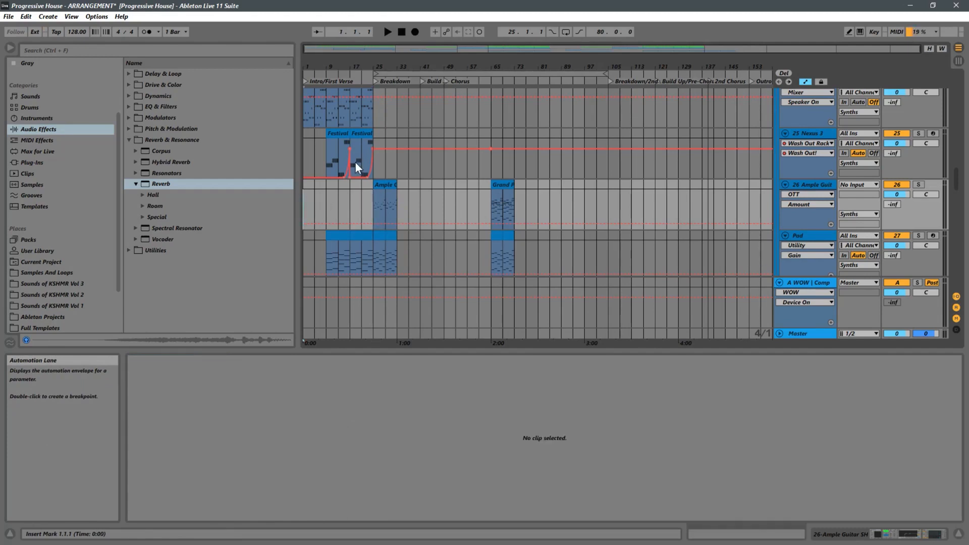
key("space")
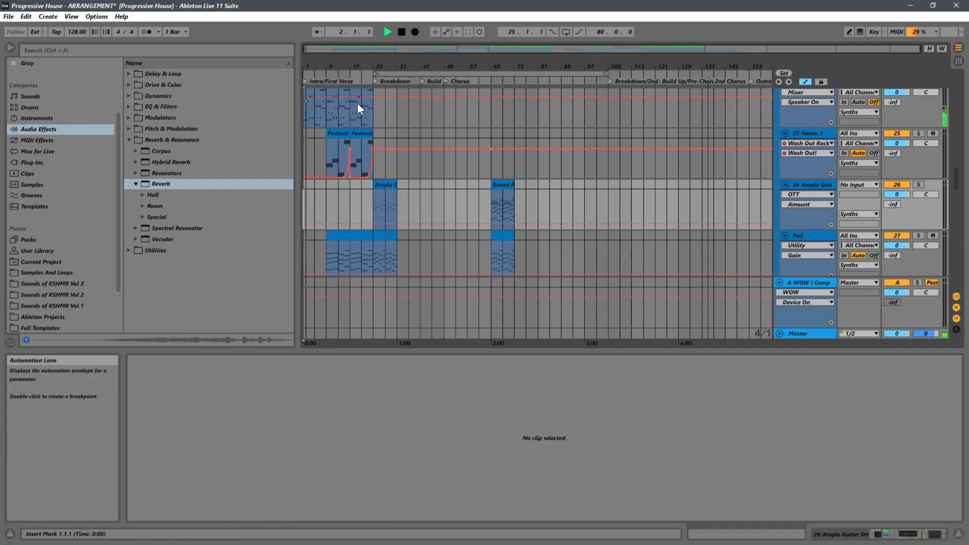
left_click_drag(332, 63, 439, 147)
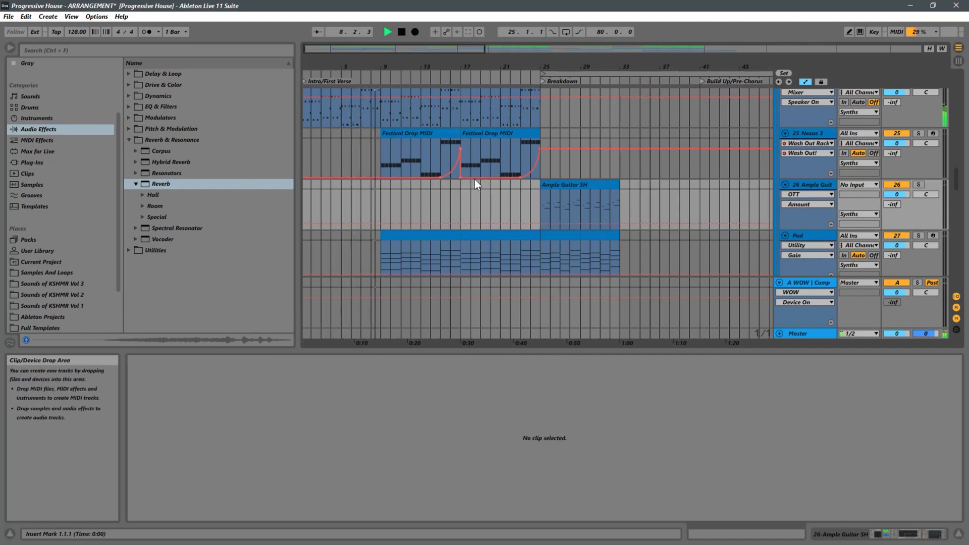
left_click_drag(580, 68, 517, 48)
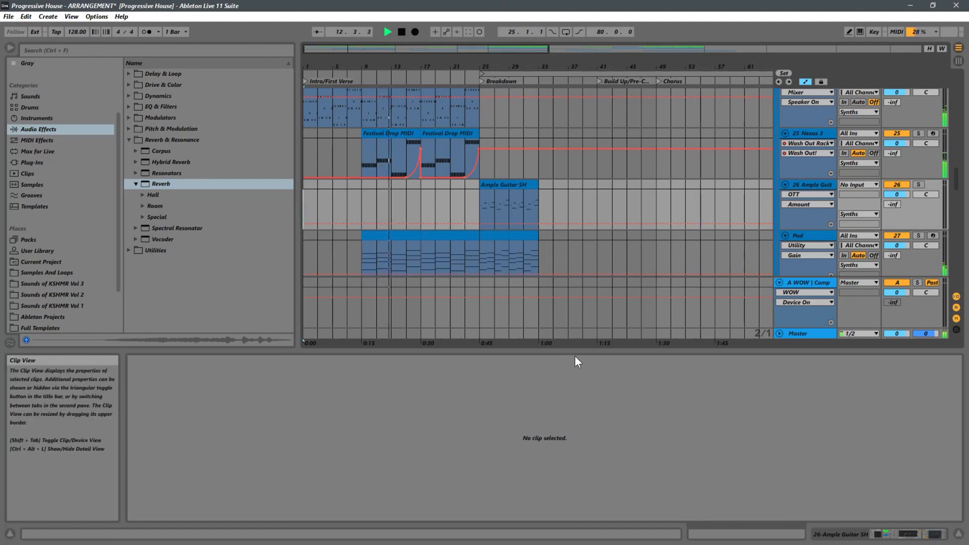
left_click_drag(589, 352, 589, 408)
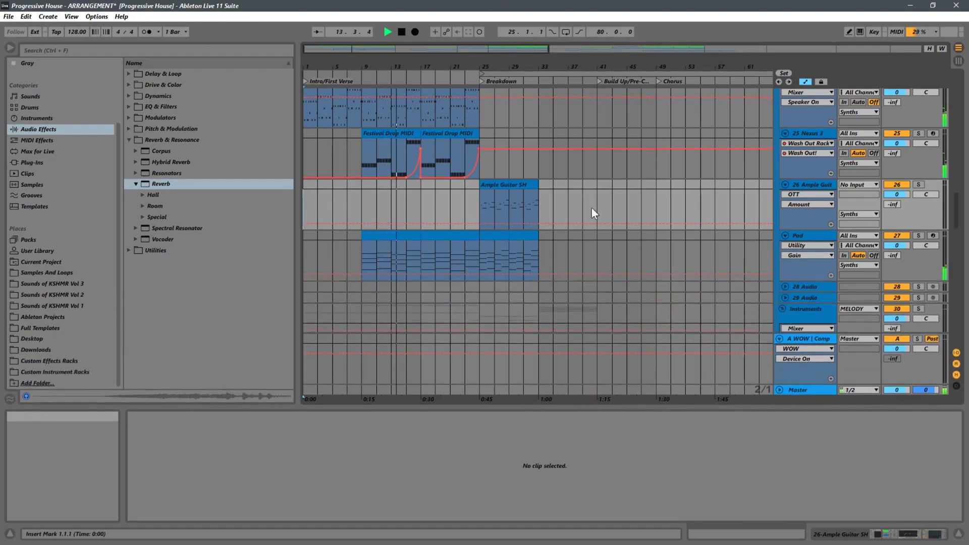
left_click_drag(583, 66, 550, 59)
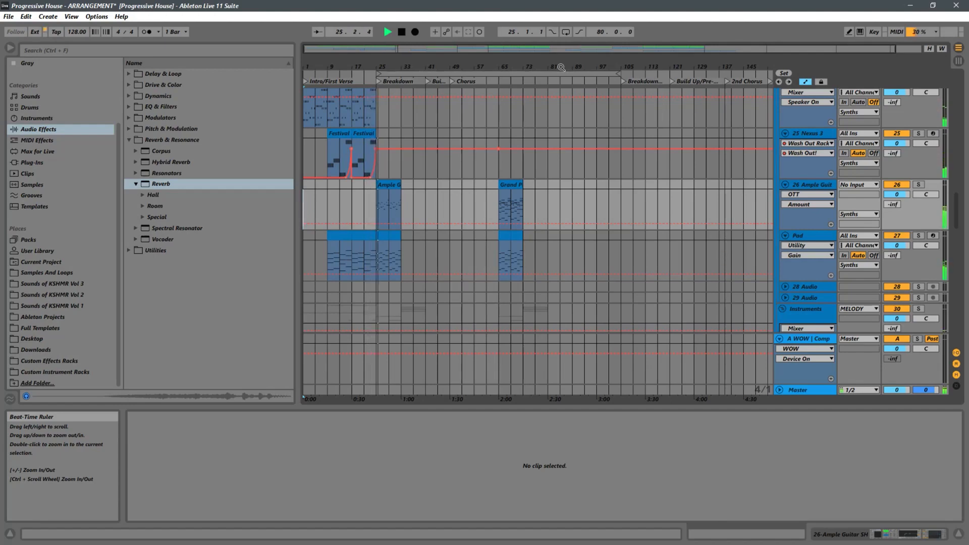
left_click_drag(375, 67, 457, 141)
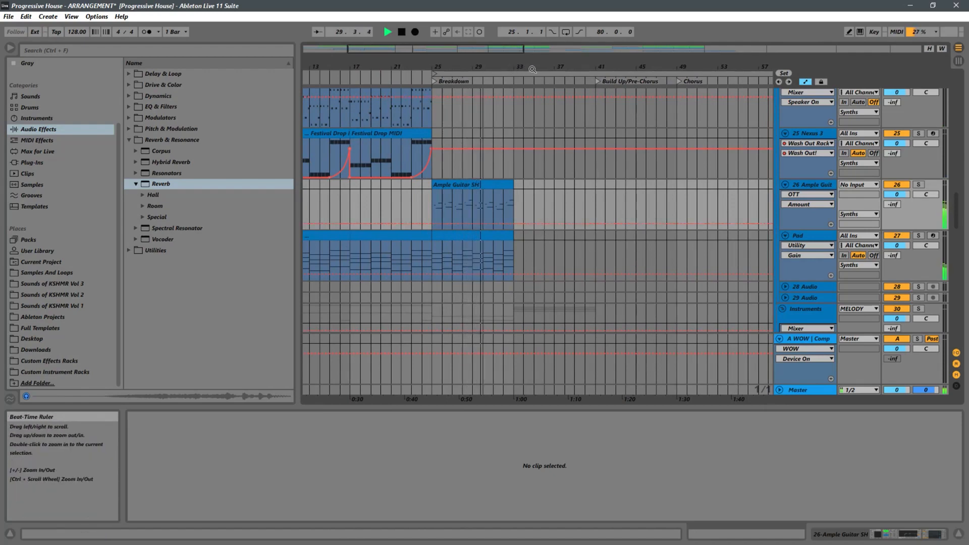
left_click_drag(533, 70, 428, 71)
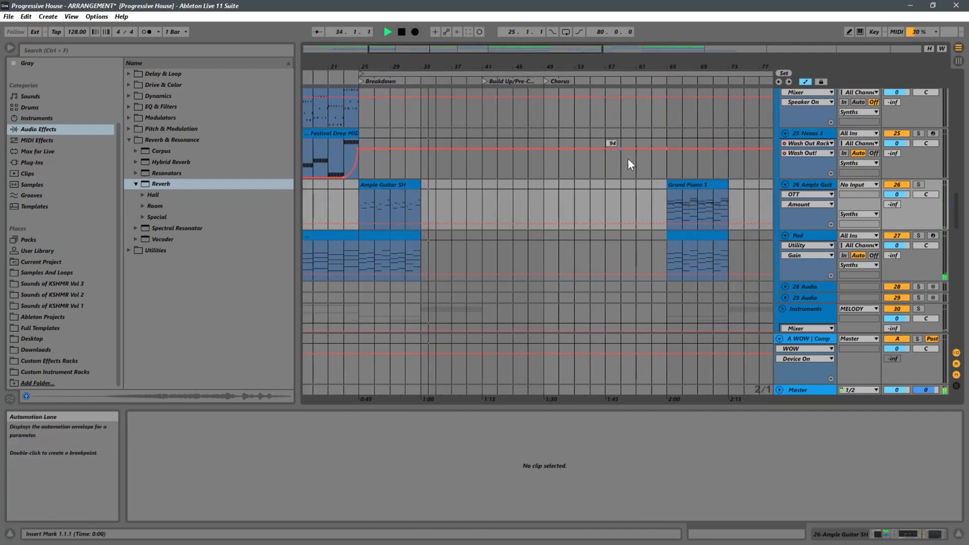
- Examine the Grand Piano, Nexus 3 and Scaler2 clips in the Instruments group during playback of the first Breakdown's second half
scroll(531, 163, "down", 1)
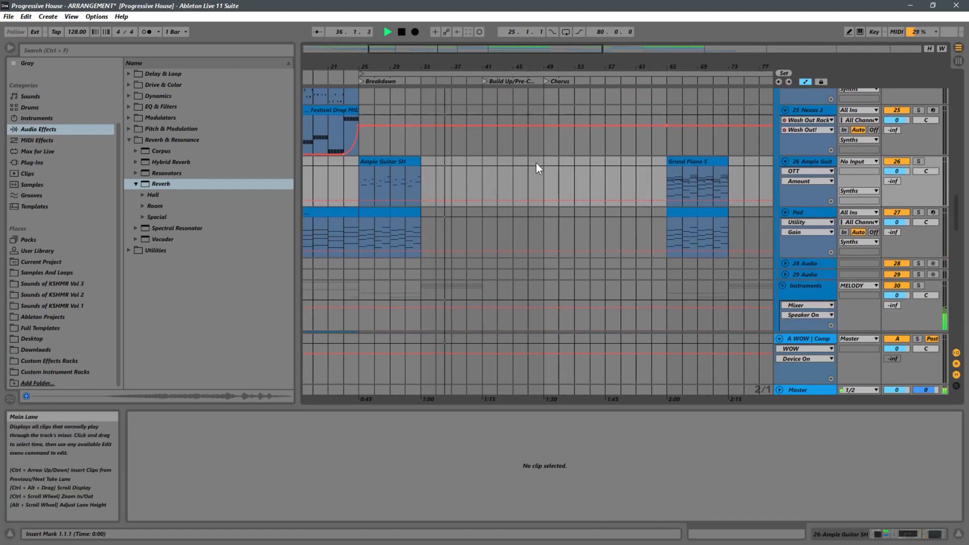
scroll(537, 162, "down", 10)
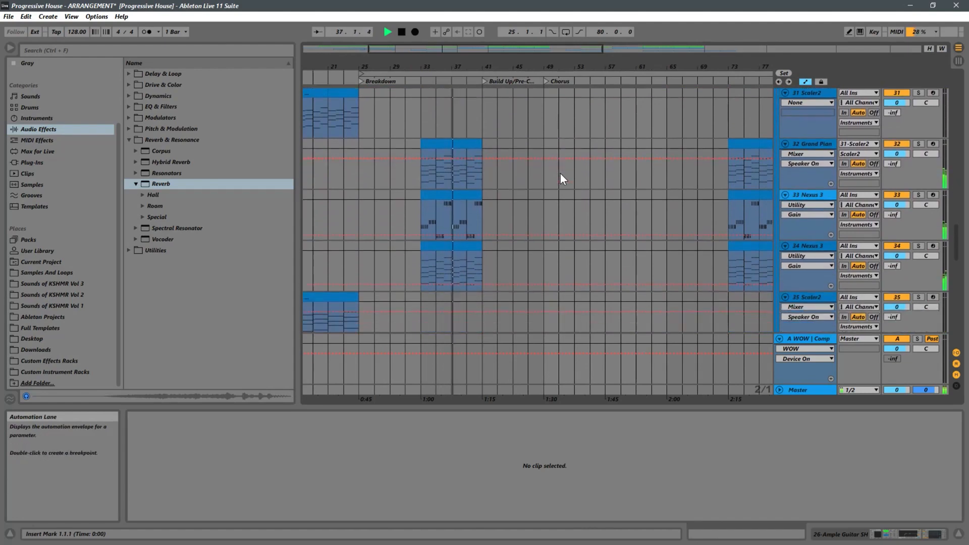
scroll(562, 177, "down", 2)
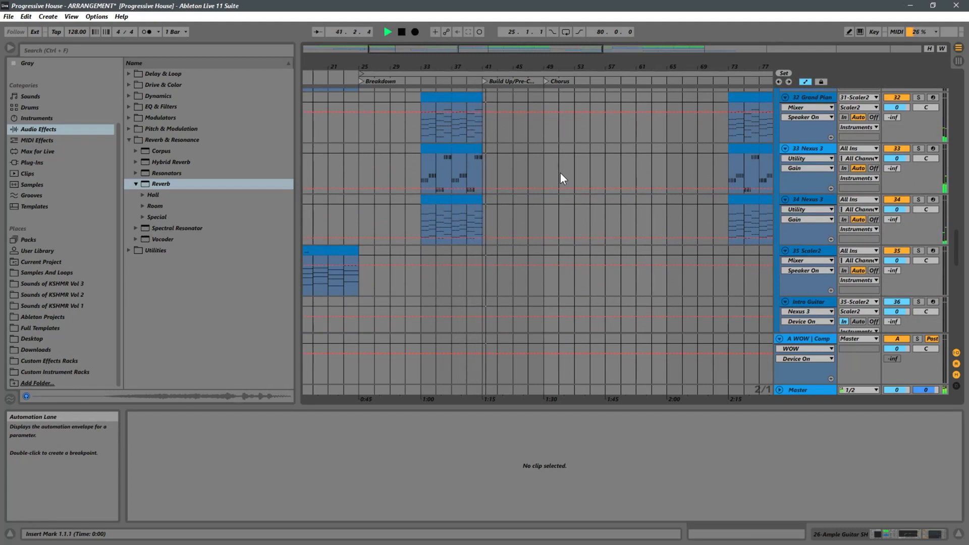
scroll(532, 173, "up", 3)
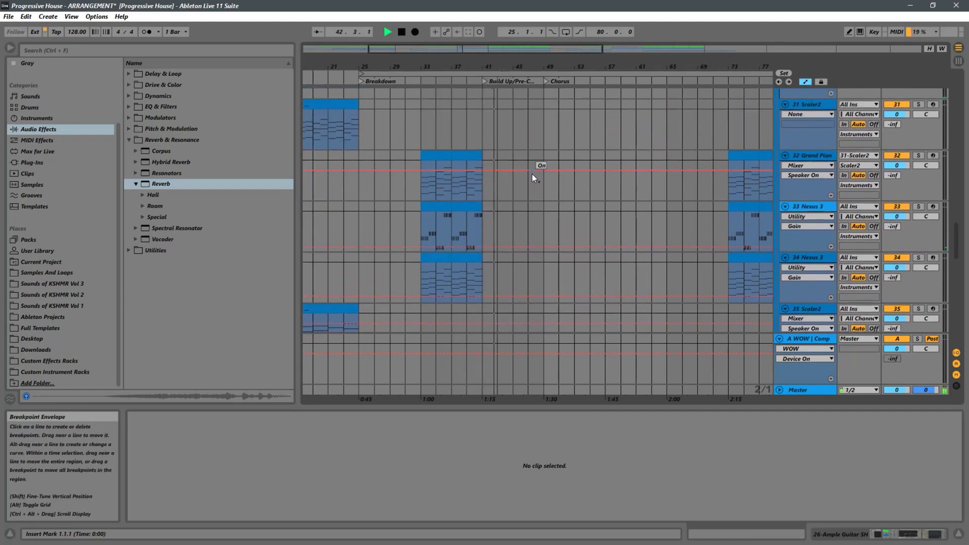
scroll(532, 174, "up", 8)
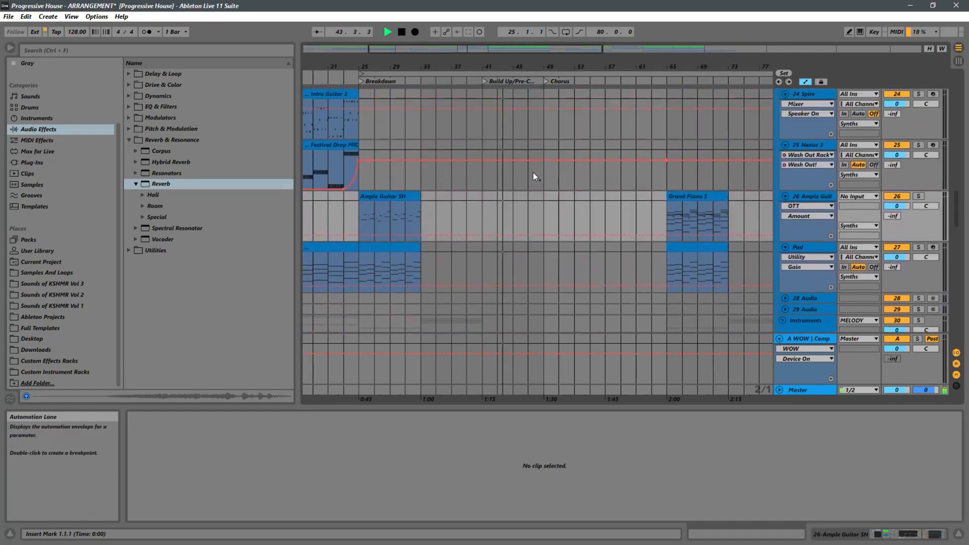
- Examine the Drop Lead tracks during the Build Up/Pre-Chorus and show the devices of track 20 Nexus 3
scroll(534, 172, "up", 3)
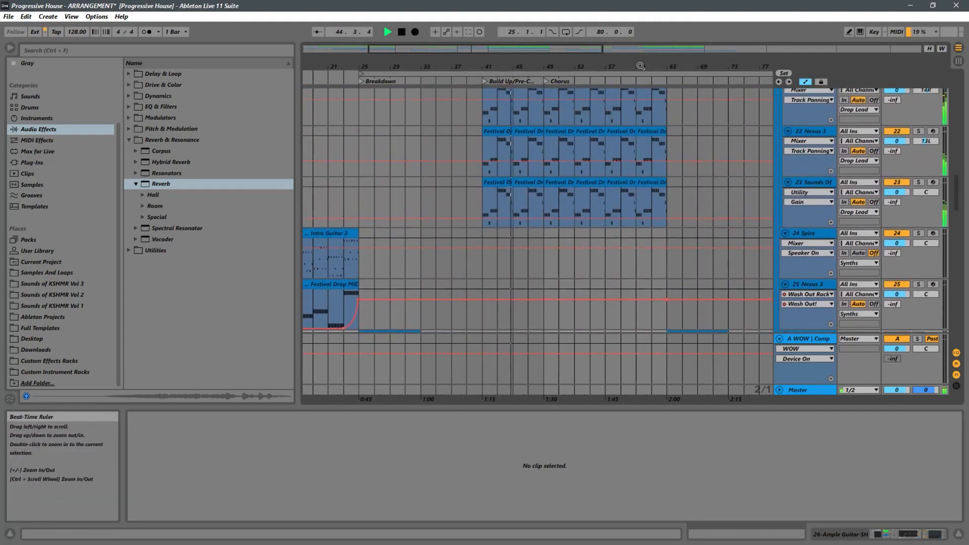
left_click_drag(641, 66, 549, 58)
scroll(658, 130, "down", 3)
scroll(644, 131, "up", 2)
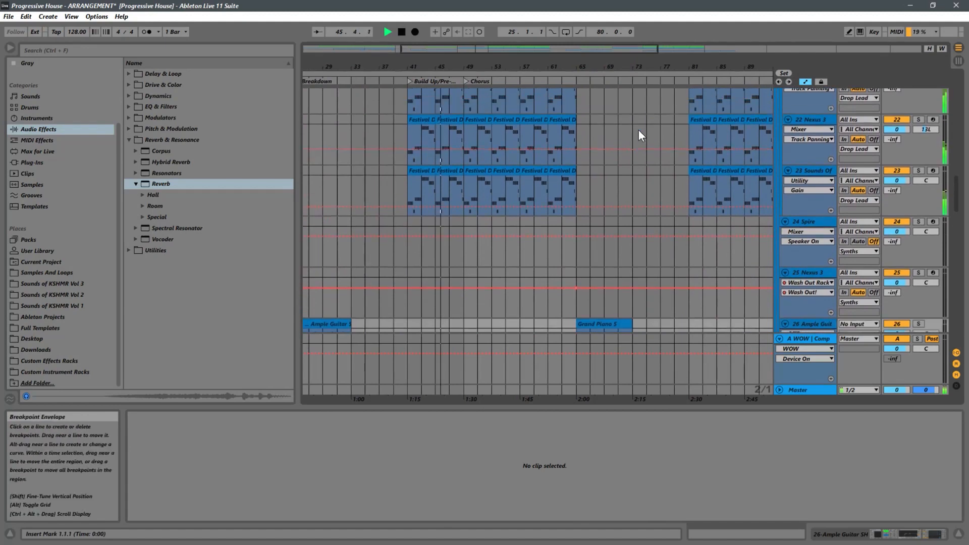
scroll(639, 130, "up", 4)
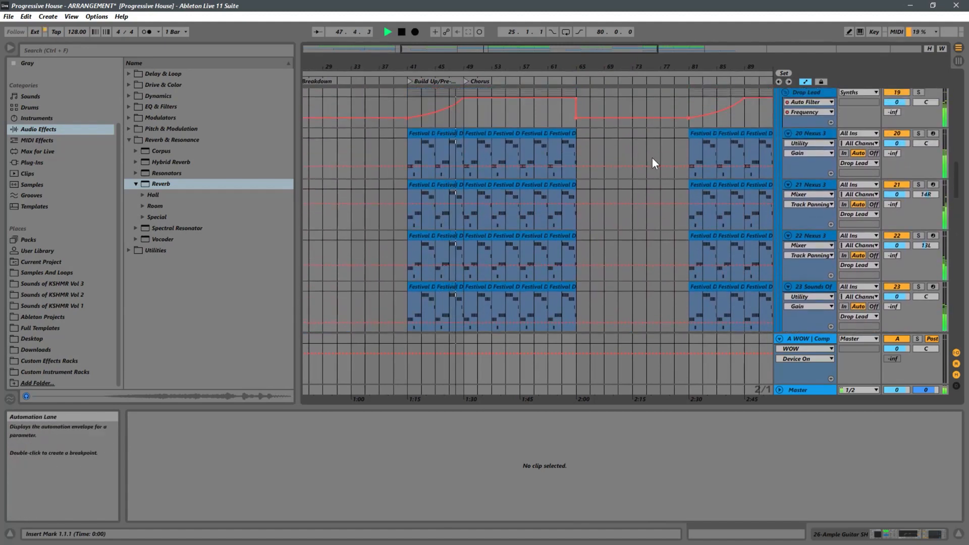
left_click(825, 134)
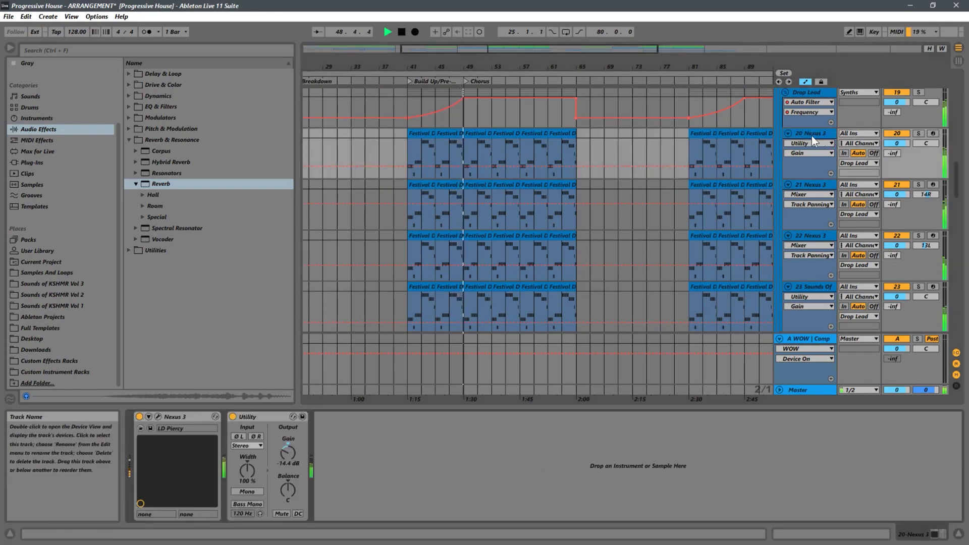
- Examine the Drop Lead layers on tracks 20 to 23 while the first Chorus plays through
scroll(651, 157, "down", 1)
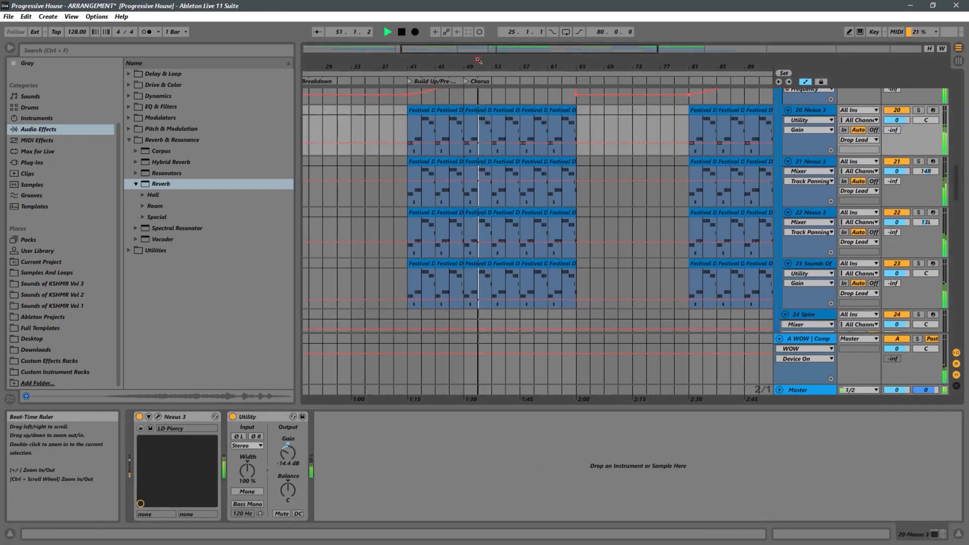
left_click_drag(519, 57, 517, 110)
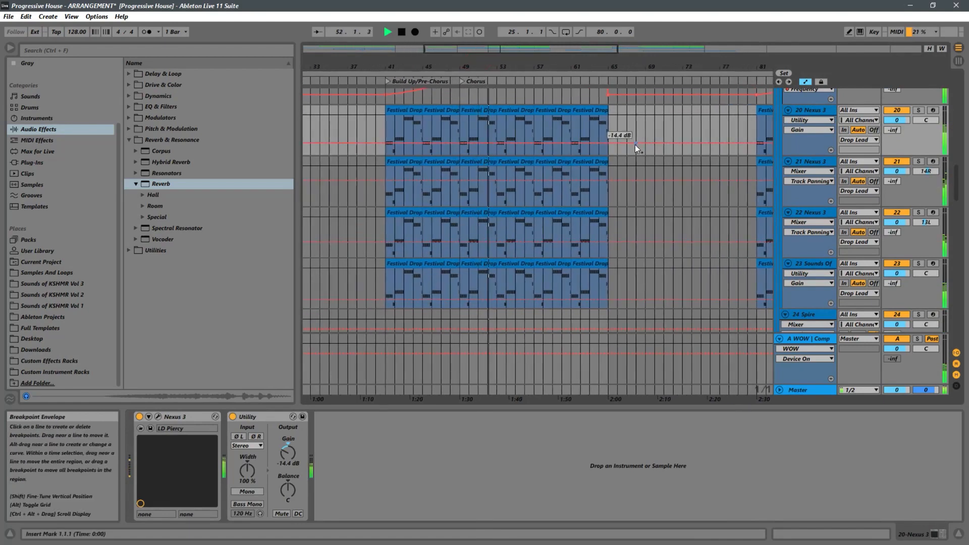
scroll(636, 144, "down", 1)
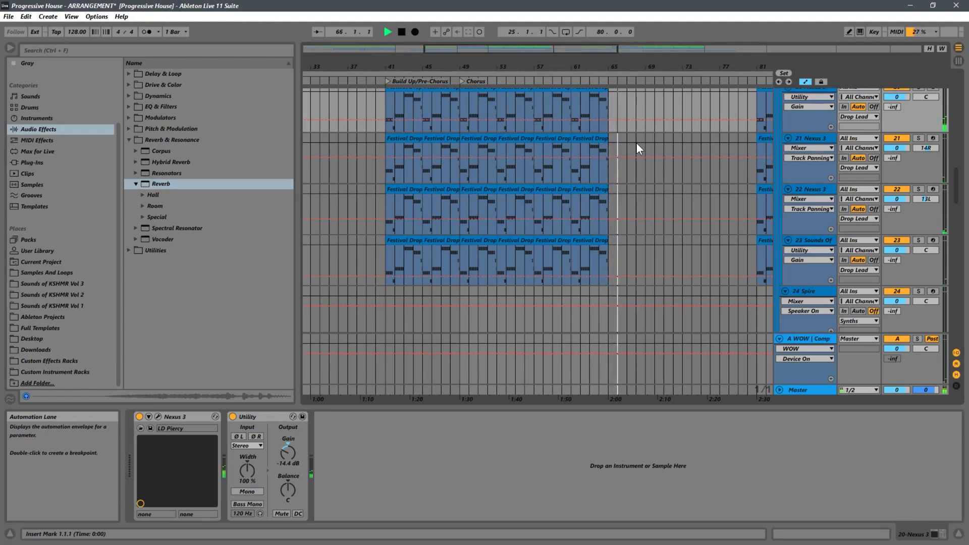
- Examine the Ample Guitar and Pad clips at bar 65 during the second Breakdown, and show the guitar track's devices
scroll(658, 188, "down", 8)
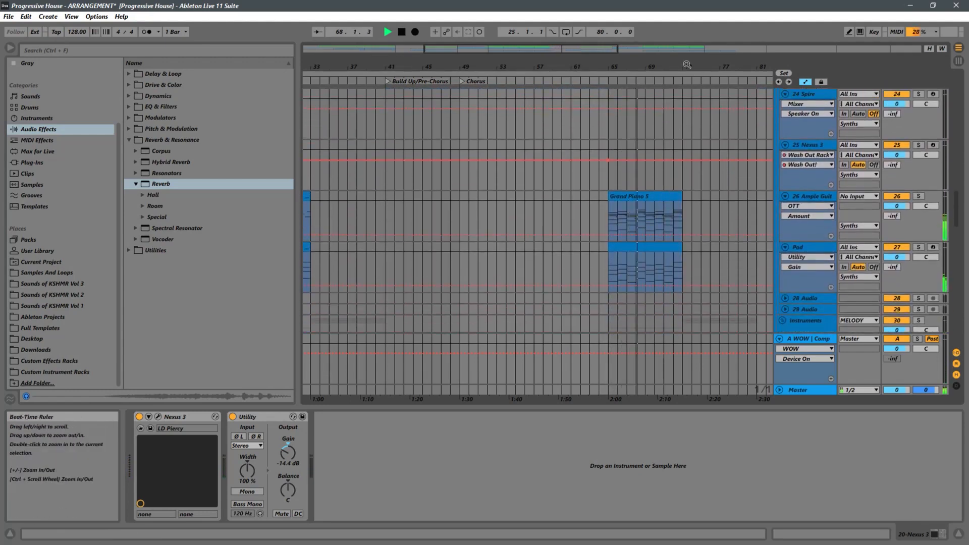
left_click_drag(687, 66, 556, 72)
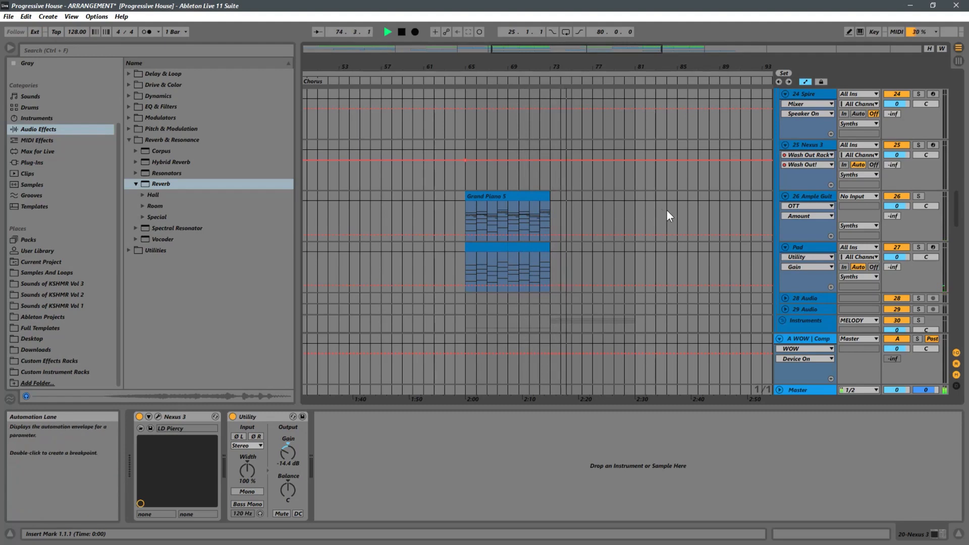
left_click(626, 193)
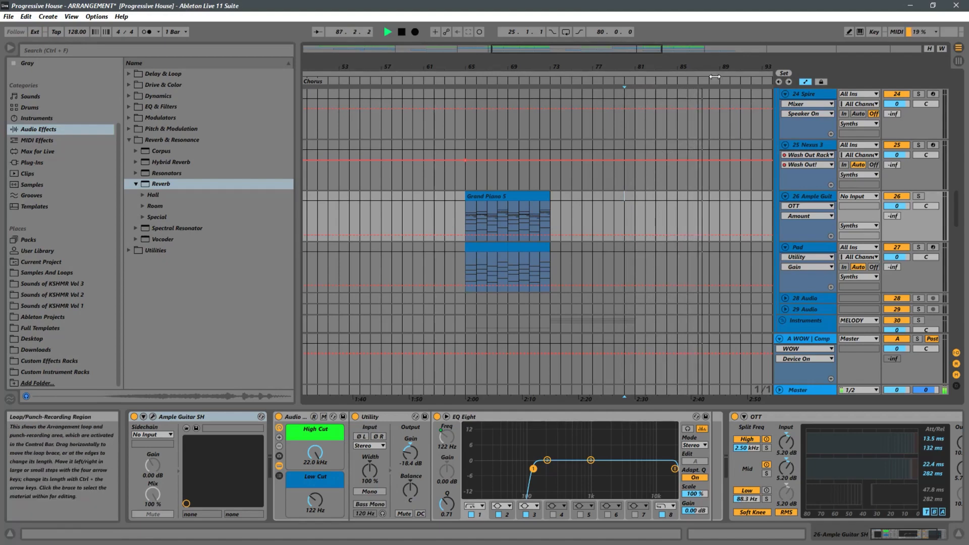
- Examine the repeated Drop Lead clips during playback of the second Build Up and Chorus, and place the insert marker at bar 81 on track 23
left_click_drag(688, 67, 556, 90)
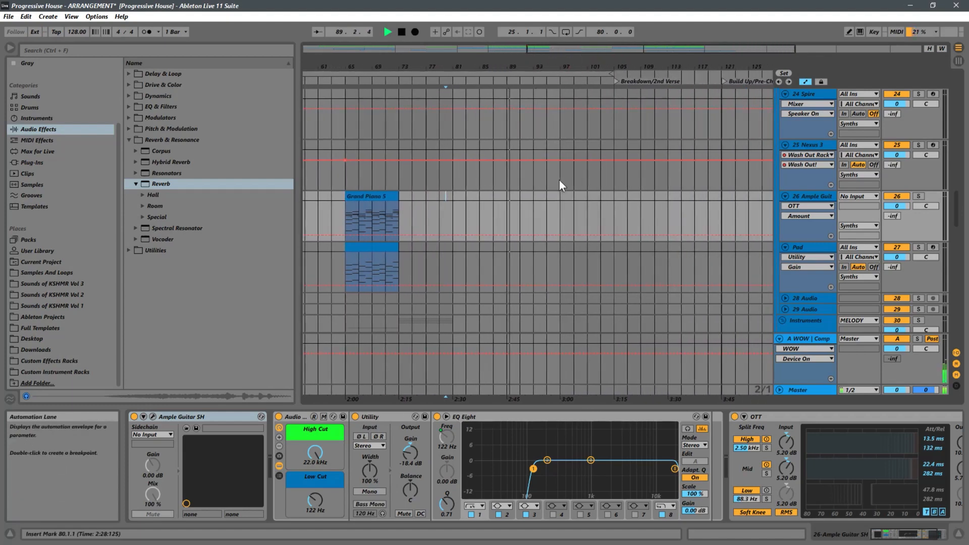
scroll(559, 183, "up", 6)
scroll(561, 181, "down", 3)
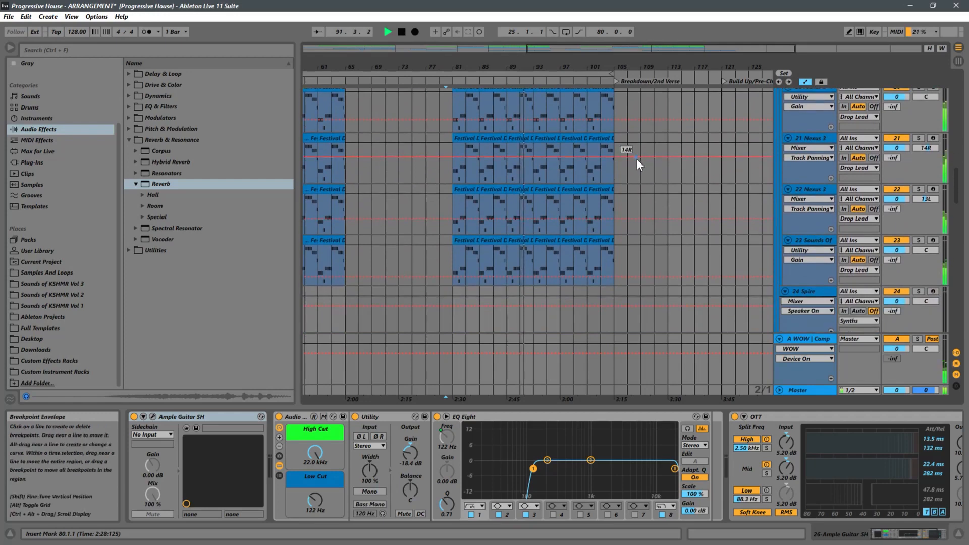
scroll(638, 159, "up", 1)
left_click_drag(504, 61, 550, 60)
scroll(605, 149, "down", 3)
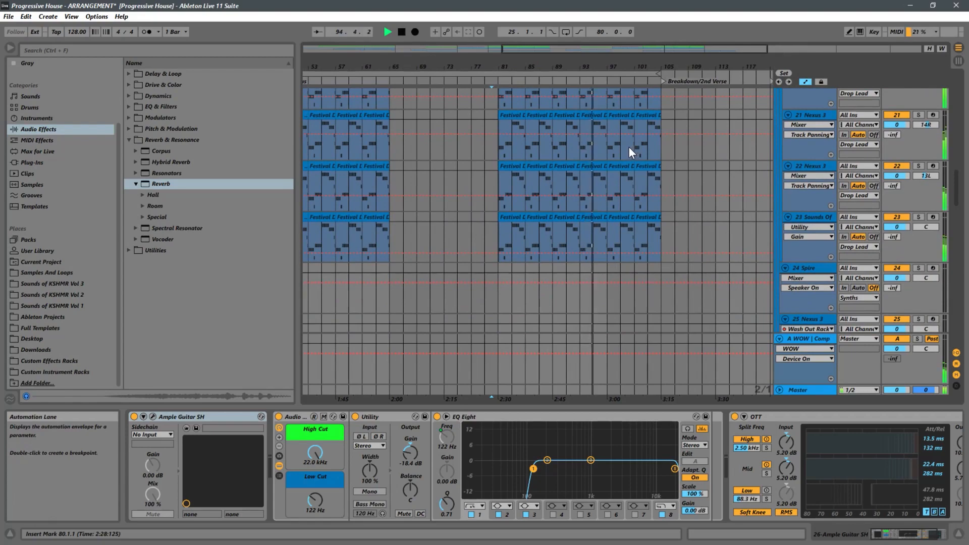
left_click(500, 232)
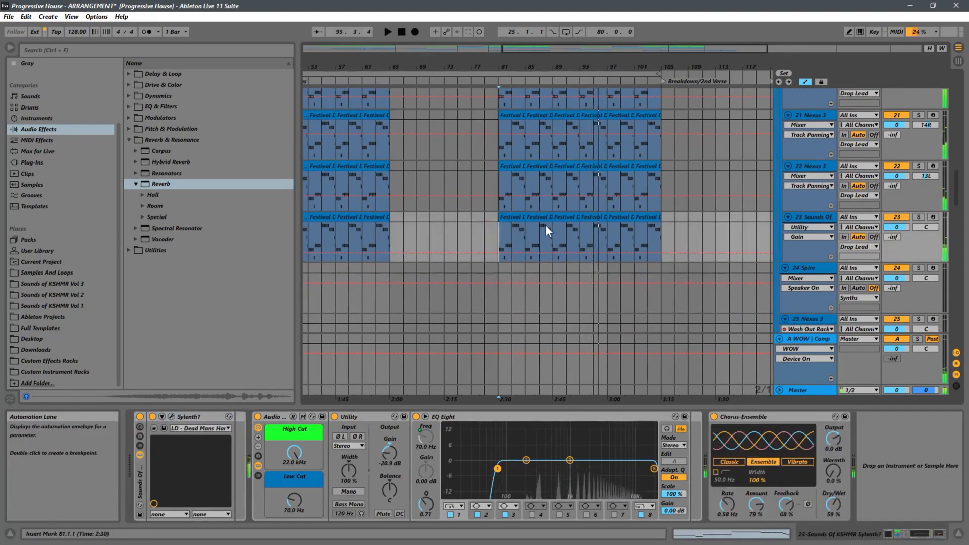